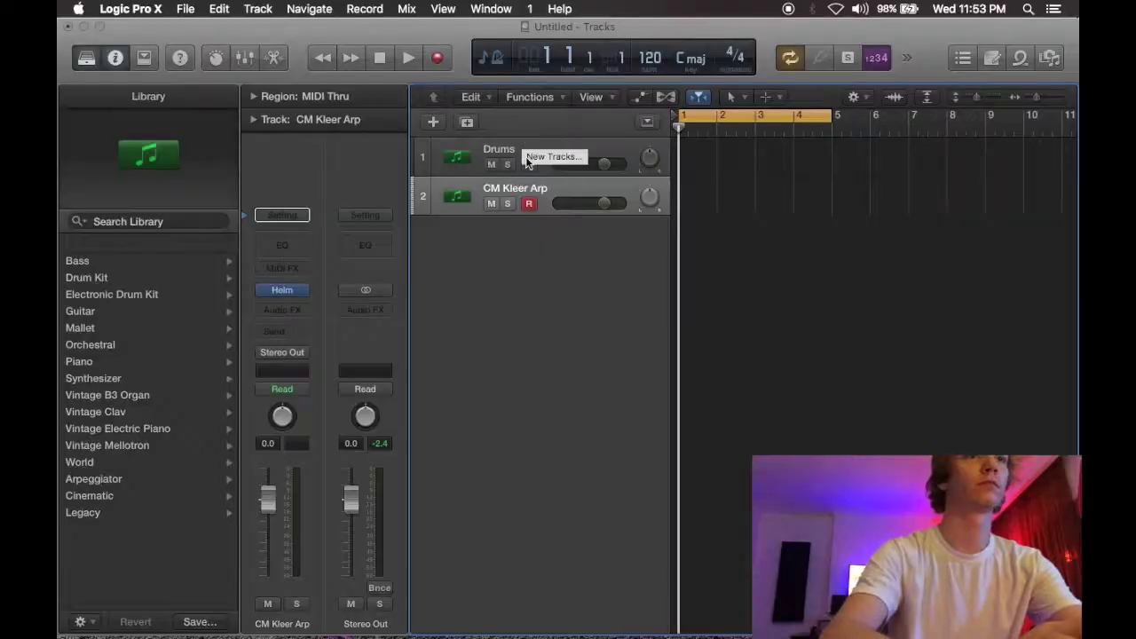
# Step: Select the Drums track in the new two-track project
pyautogui.click(525, 149)
# Step: Record a four-bar drum pattern onto the Drums track
pyautogui.click(525, 191)
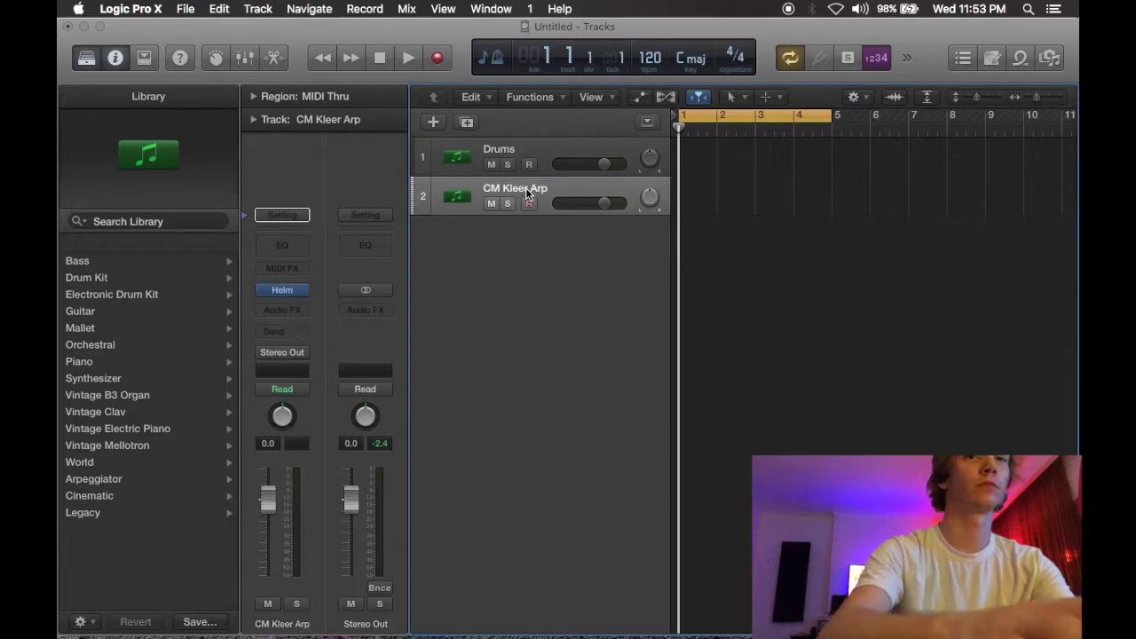
pyautogui.click(538, 147)
pyautogui.click(437, 60)
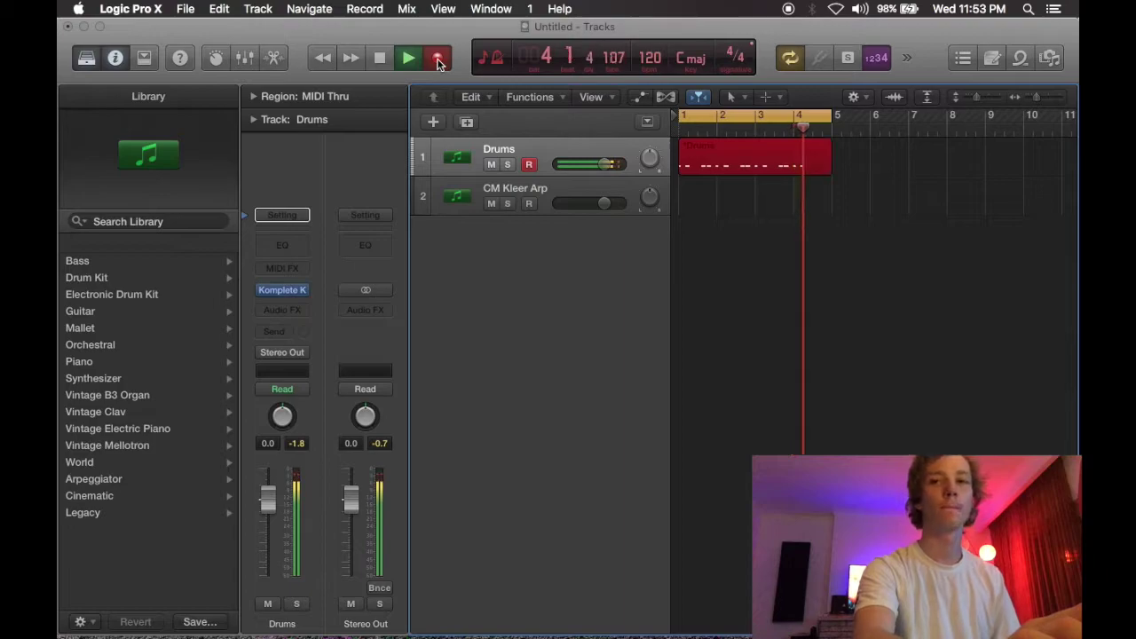
pyautogui.press('space')
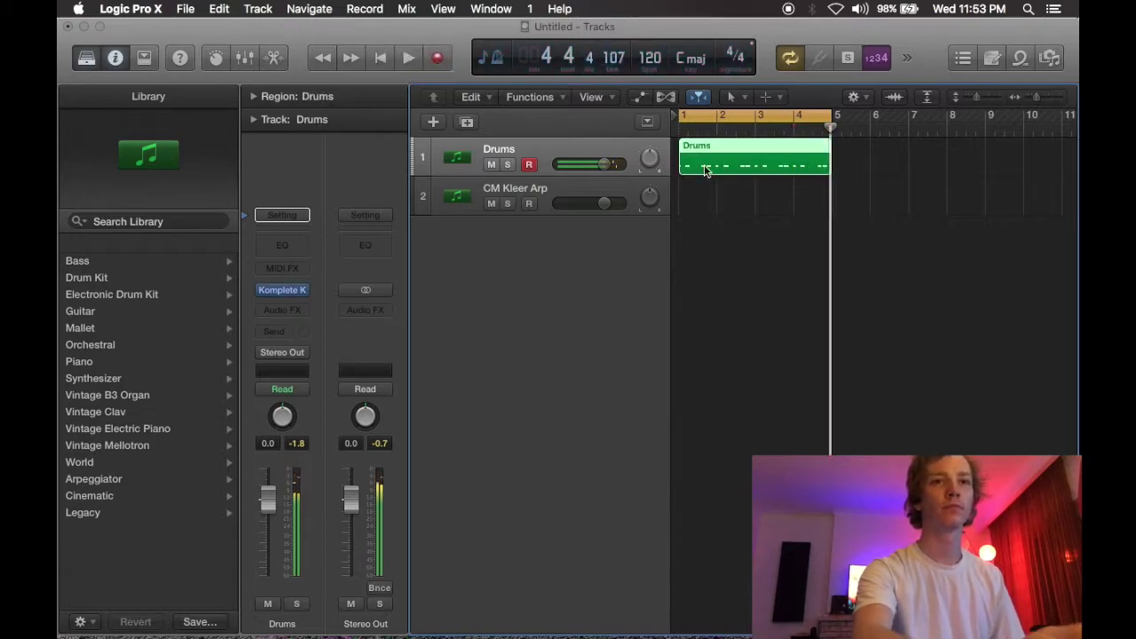
# Step: Select all notes of the Drums region in the Piano Roll and play them back
pyautogui.doubleClick(729, 147)
pyautogui.rightClick(621, 210)
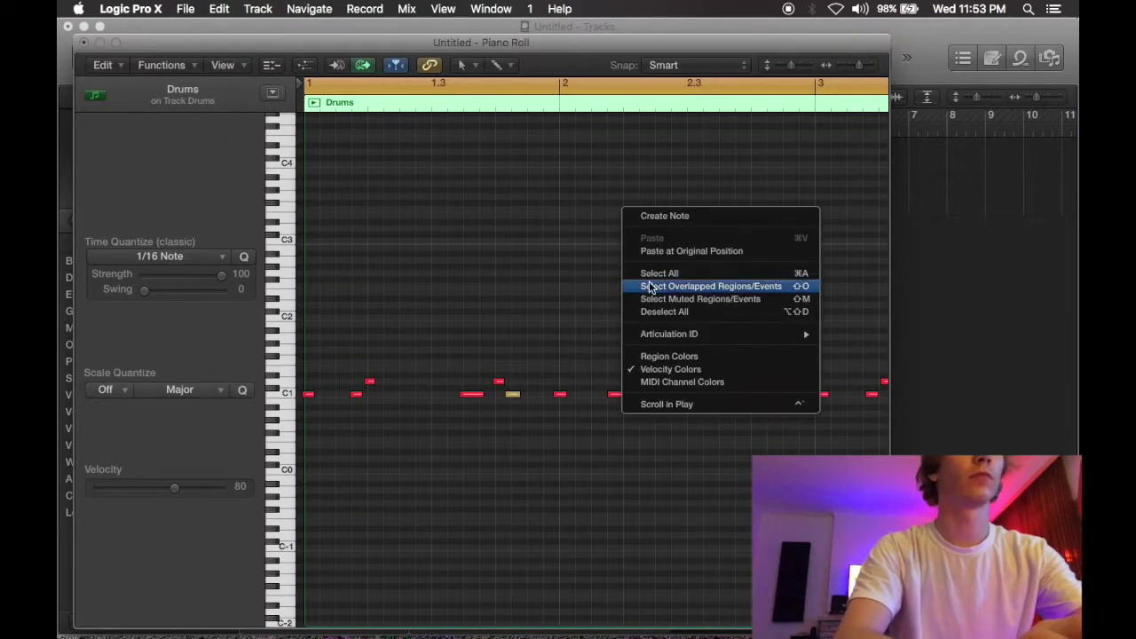
pyautogui.click(651, 274)
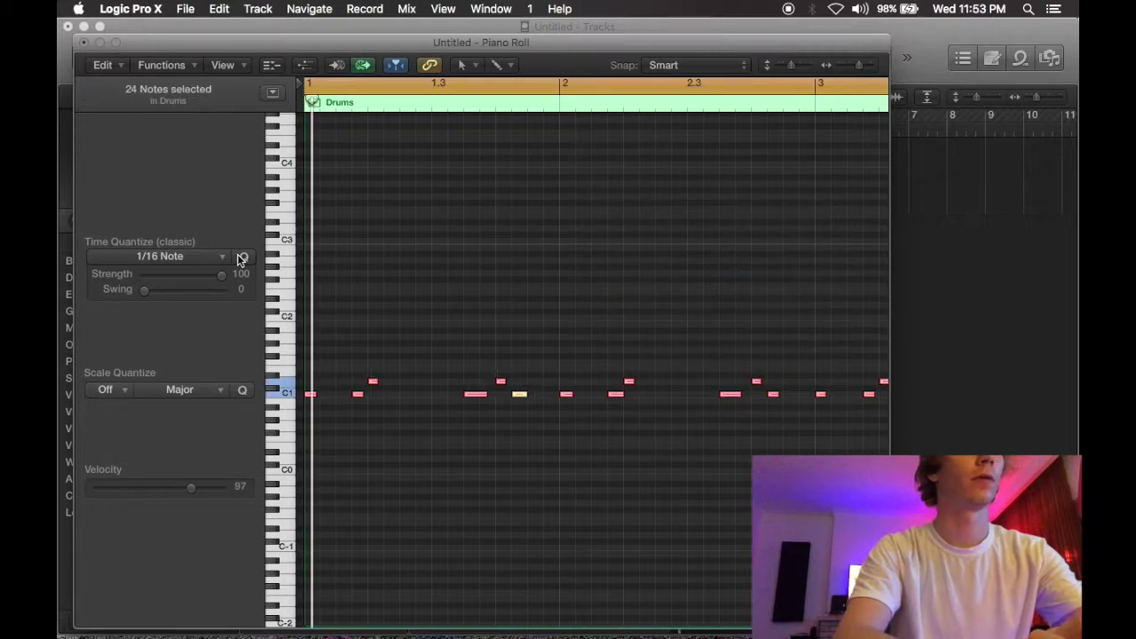
pyautogui.press('space')
pyautogui.click(83, 42)
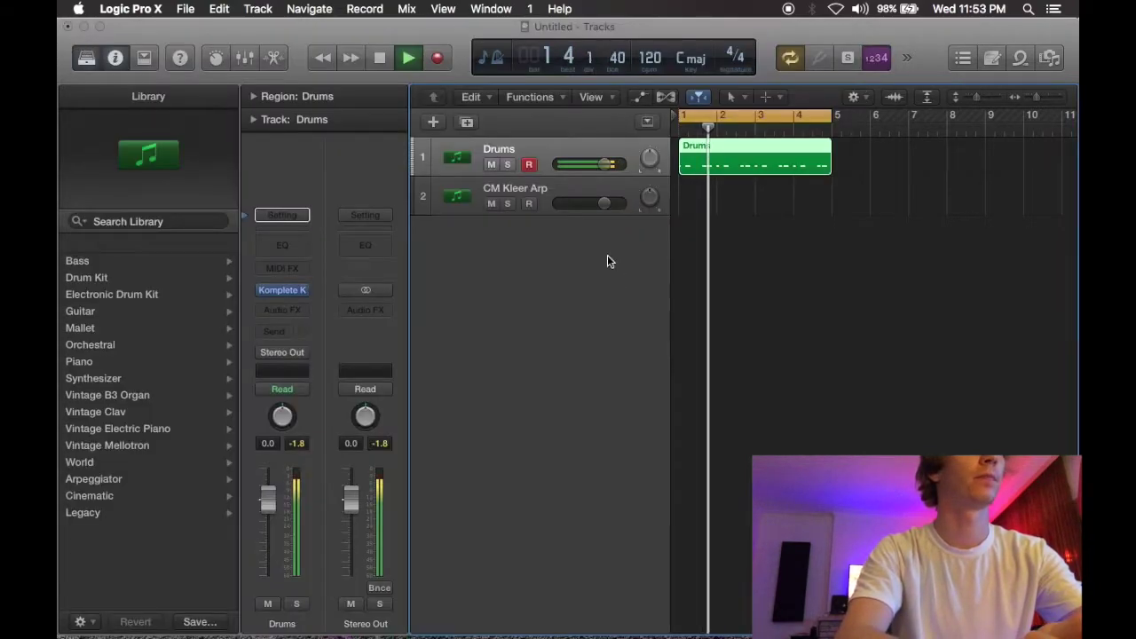
pyautogui.click(561, 187)
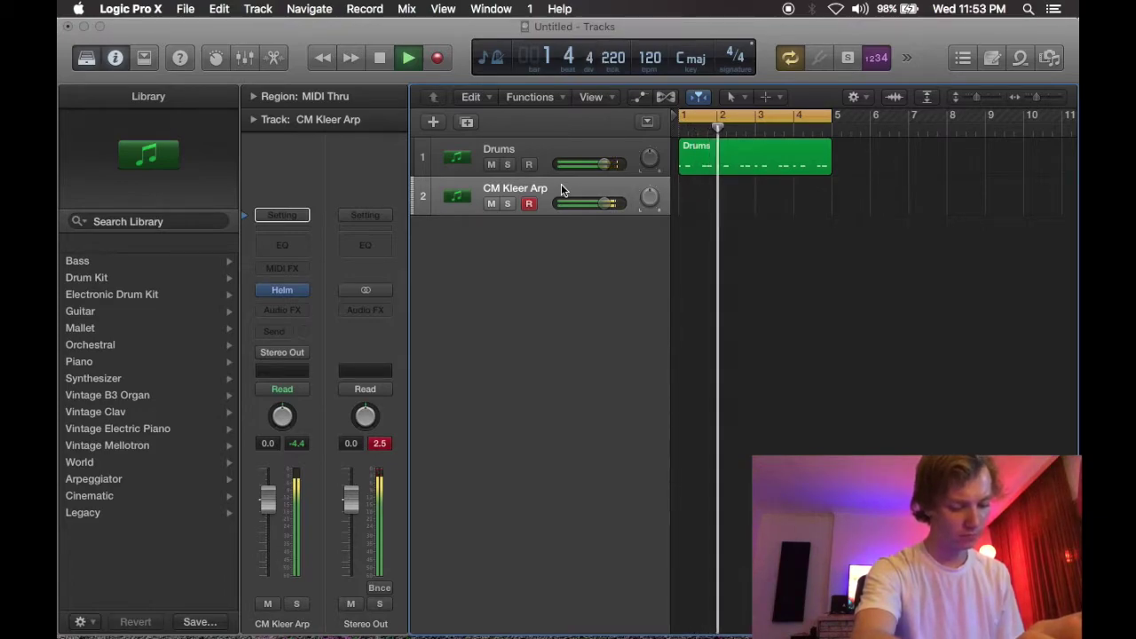
# Step: Record a four-bar part on the CM Kleer Arp track and quantize its notes to 1/16
pyautogui.press('space')
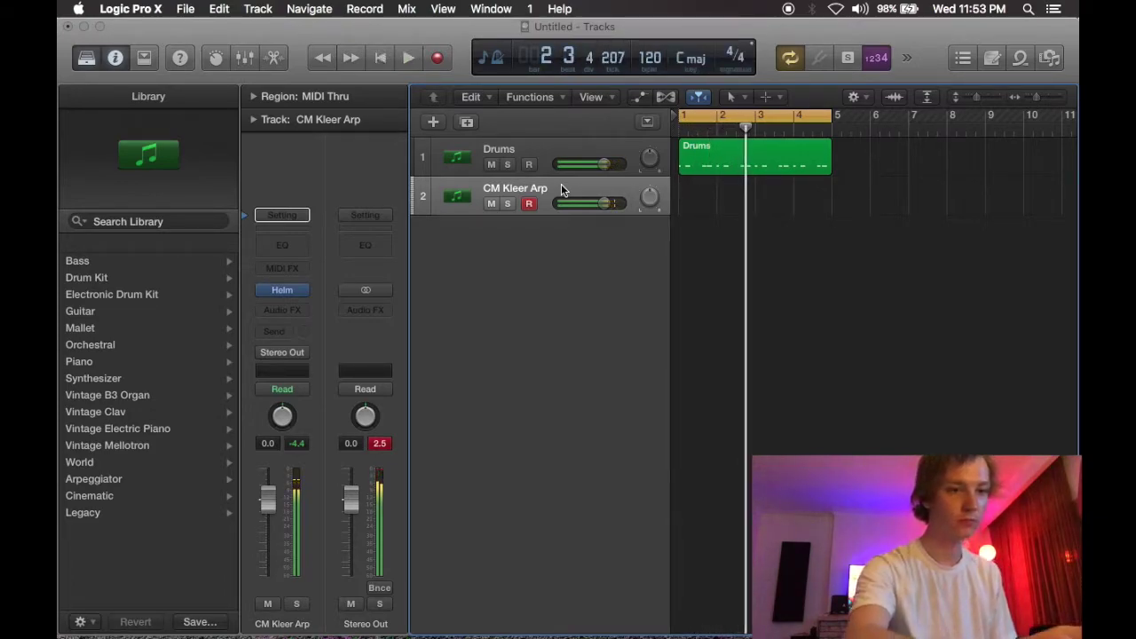
pyautogui.press('r')
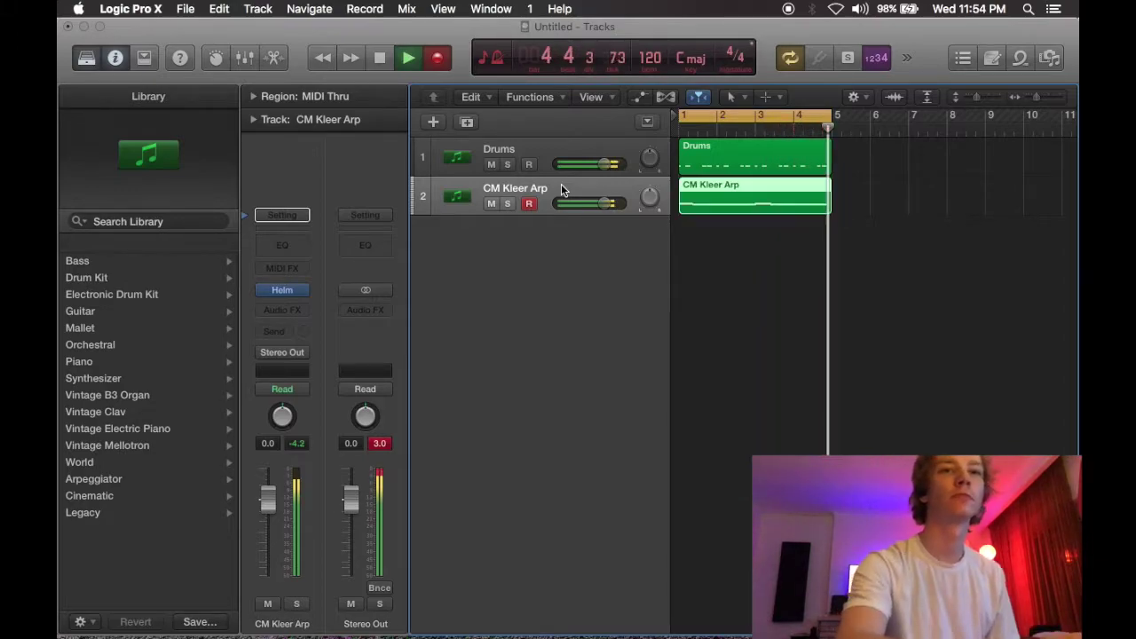
pyautogui.press('super+4')
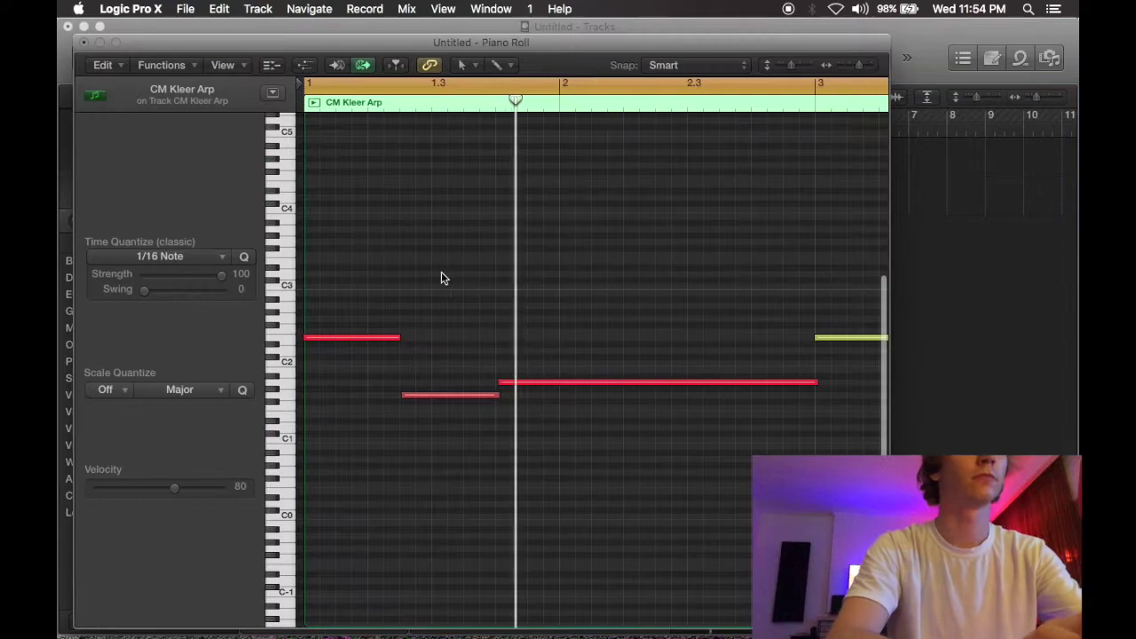
pyautogui.rightClick(441, 278)
pyautogui.click(476, 337)
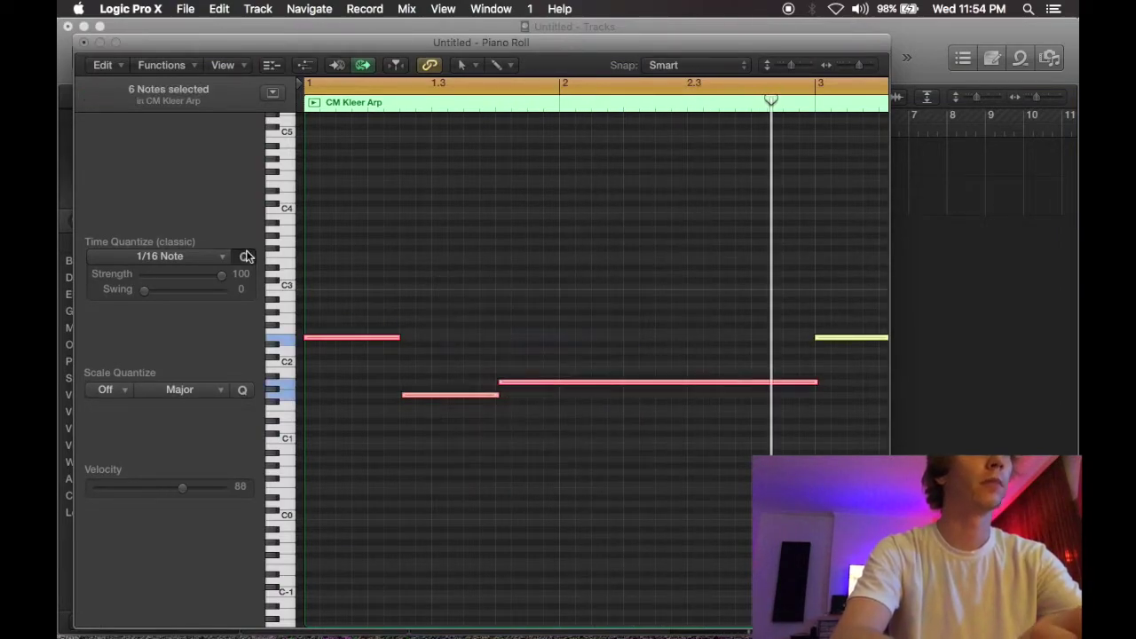
pyautogui.click(245, 257)
pyautogui.hscroll(10, 755, 340)
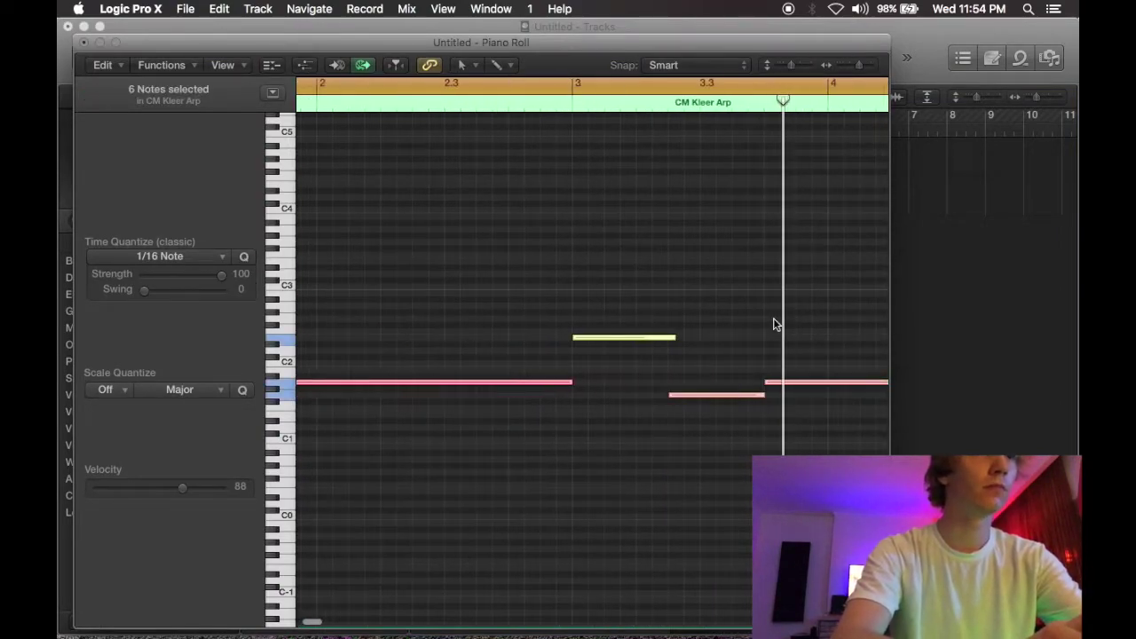
pyautogui.hscroll(3, 676, 401)
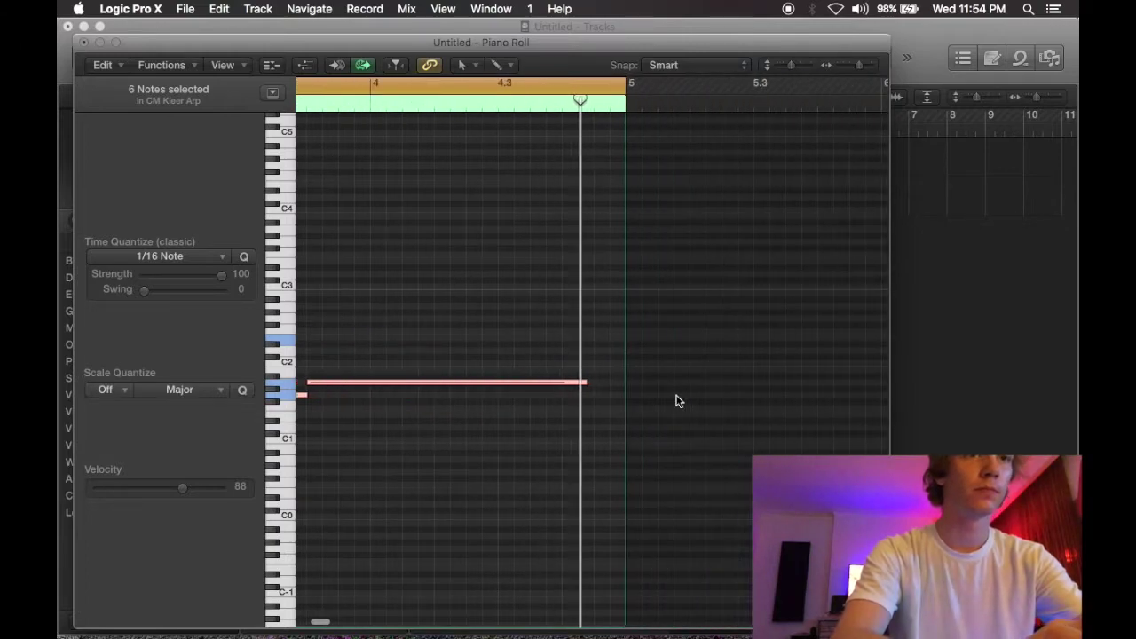
pyautogui.hscroll(-6, 676, 401)
pyautogui.click(75, 42)
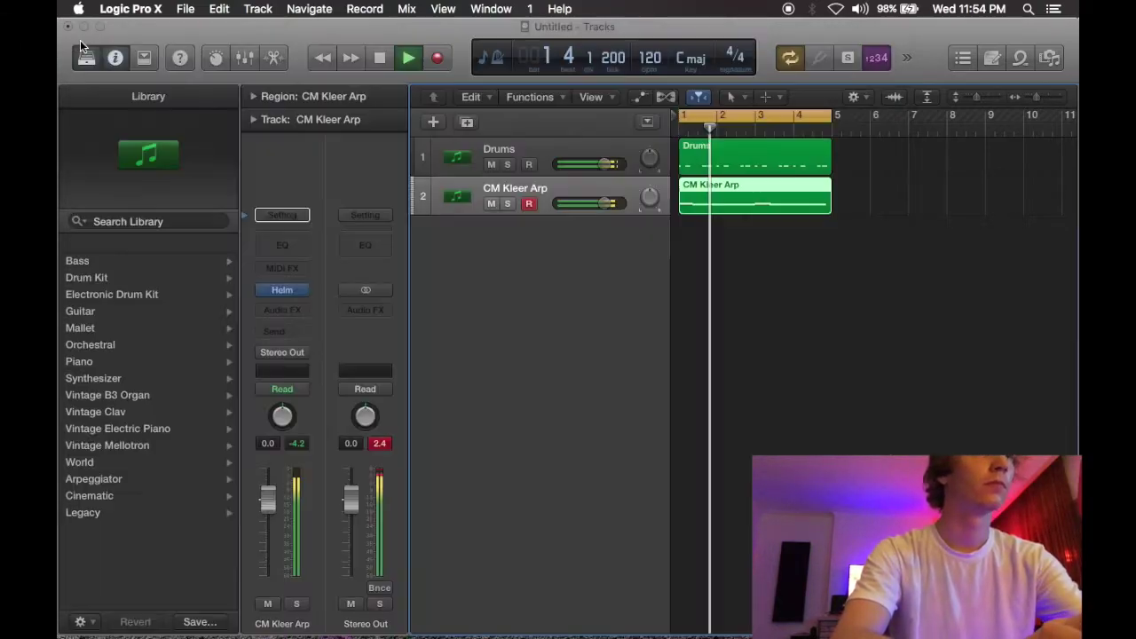
# Step: Rename the CM Kleer Arp track to Bass
pyautogui.click(771, 322)
pyautogui.click(519, 189)
pyautogui.doubleClick(519, 188)
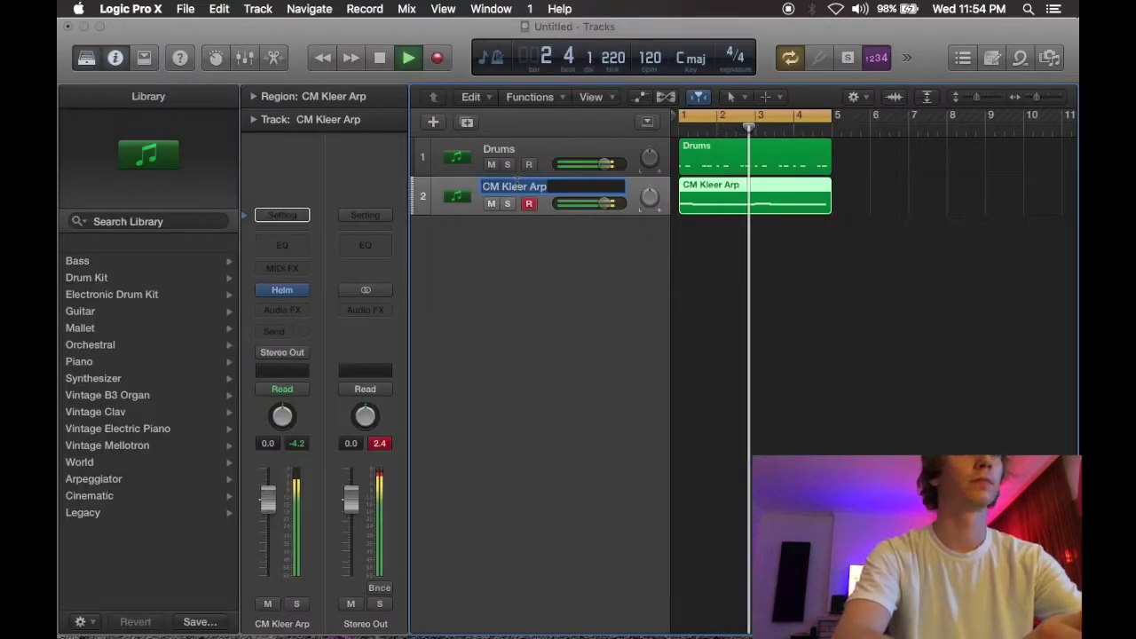
pyautogui.write('Bass')
pyautogui.press('Return')
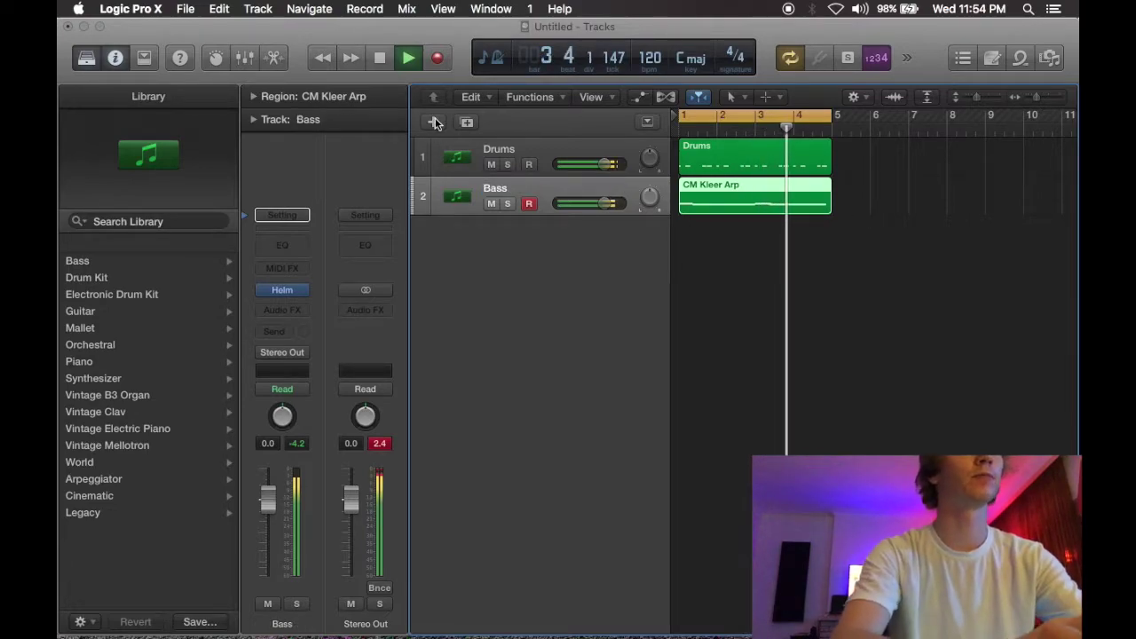
pyautogui.click(433, 122)
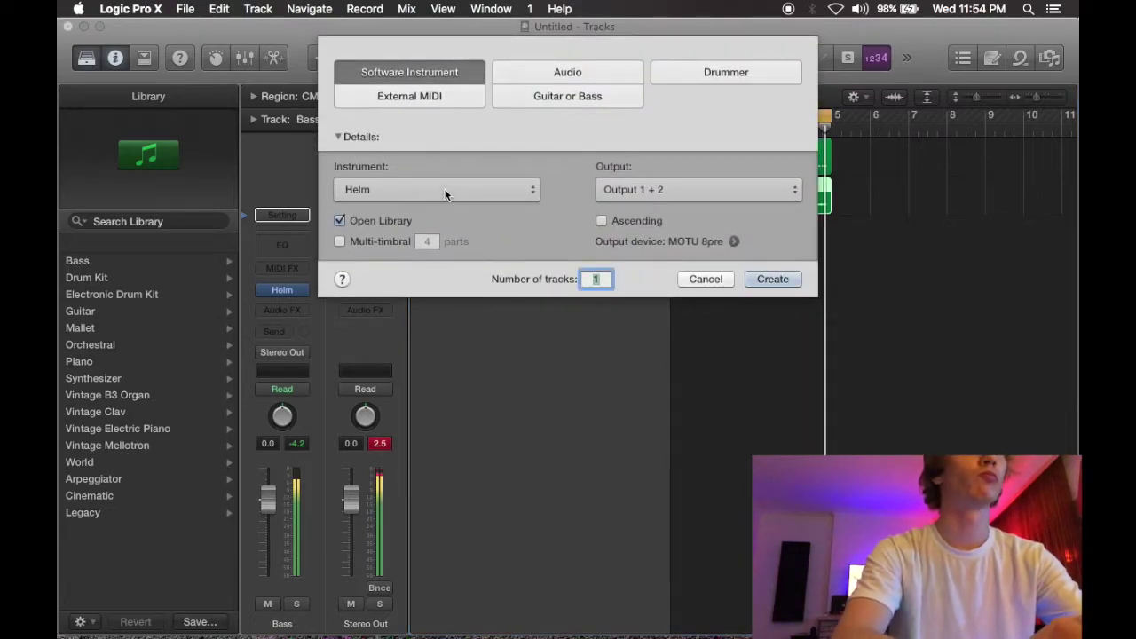
# Step: Create software instrument track Inst 3 with AU Instruments > T.Rex > T.Rex 606 and check its window
pyautogui.click(445, 194)
pyautogui.moveTo(422, 533)
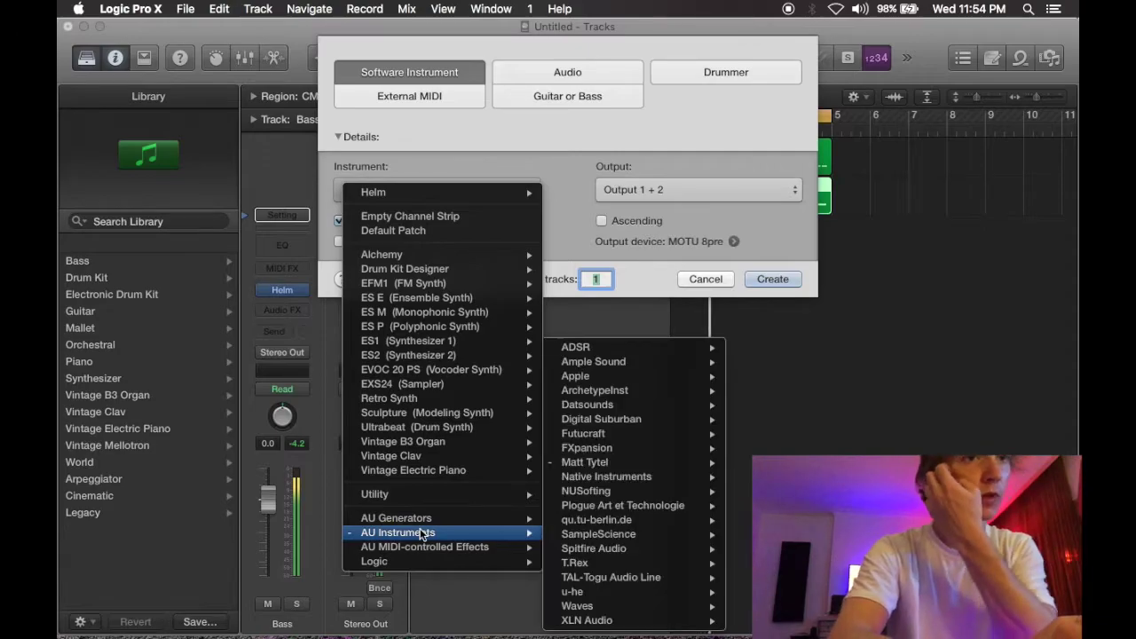
pyautogui.moveTo(592, 536)
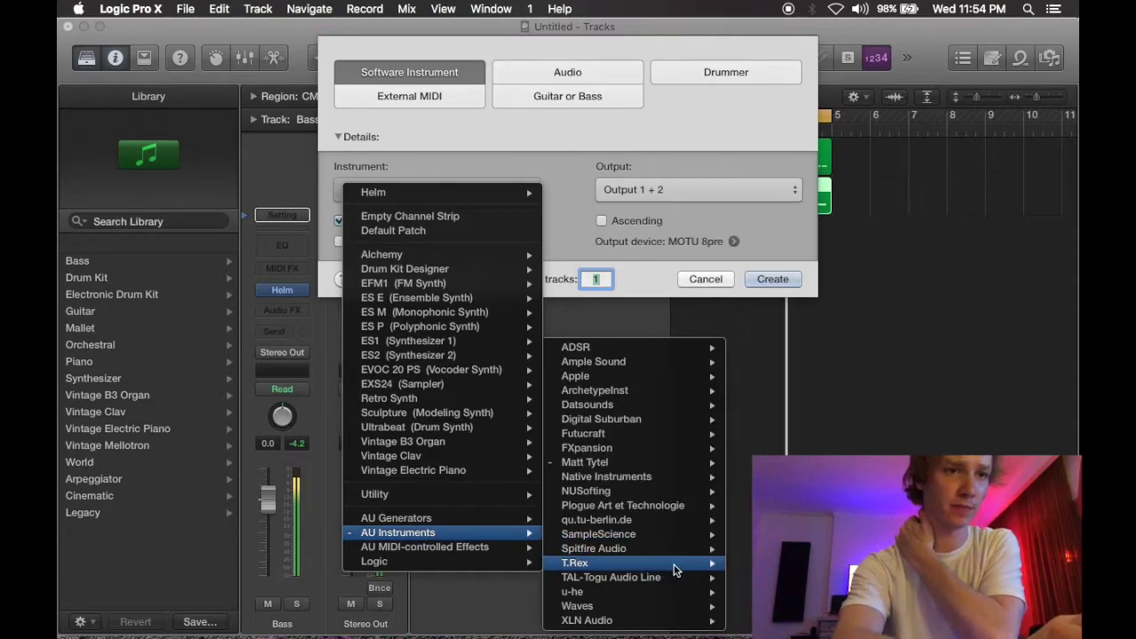
pyautogui.click(772, 563)
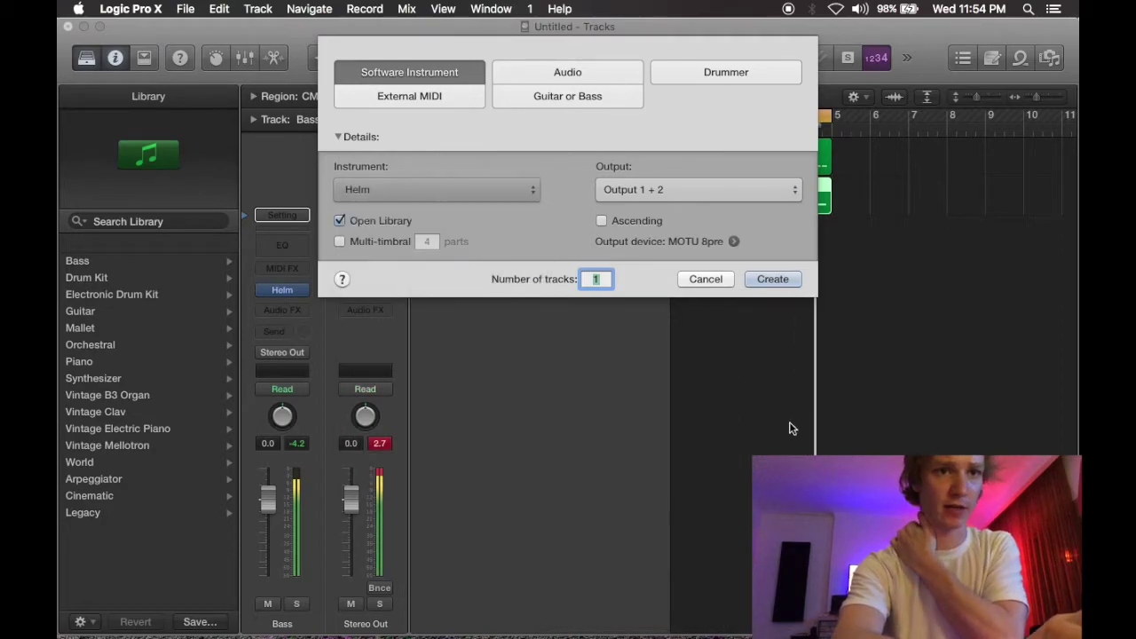
pyautogui.click(772, 278)
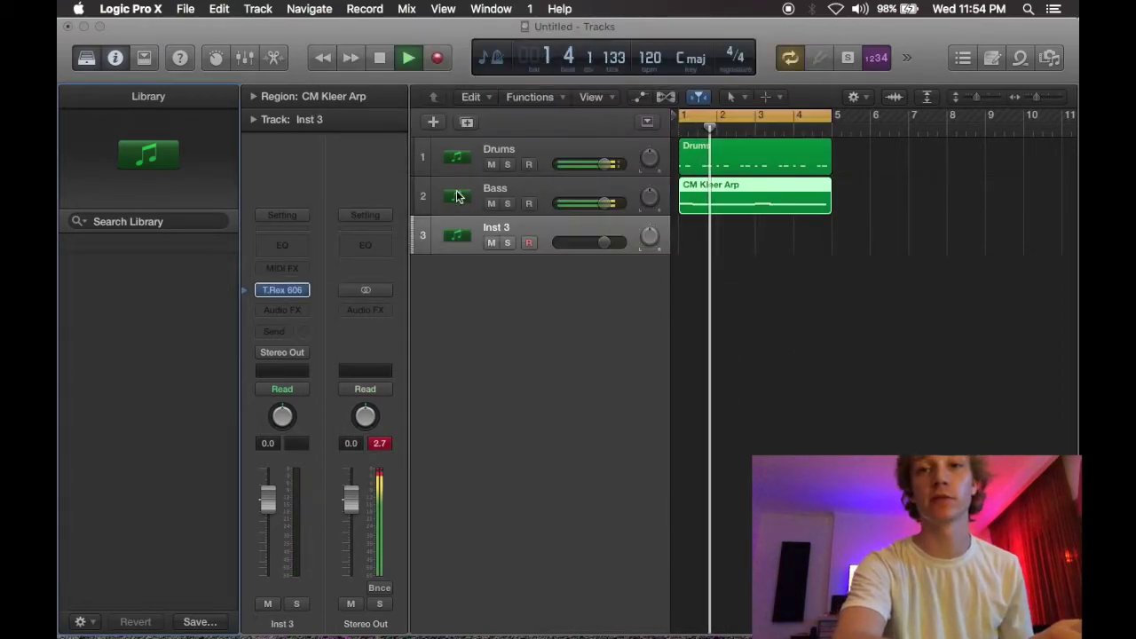
pyautogui.click(288, 291)
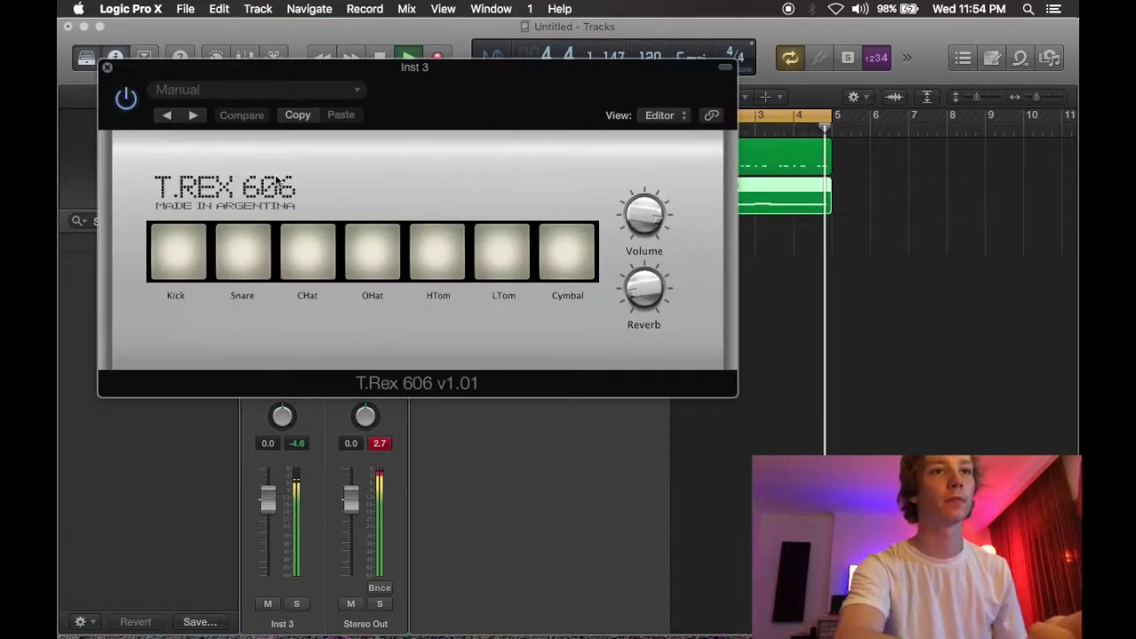
pyautogui.click(107, 67)
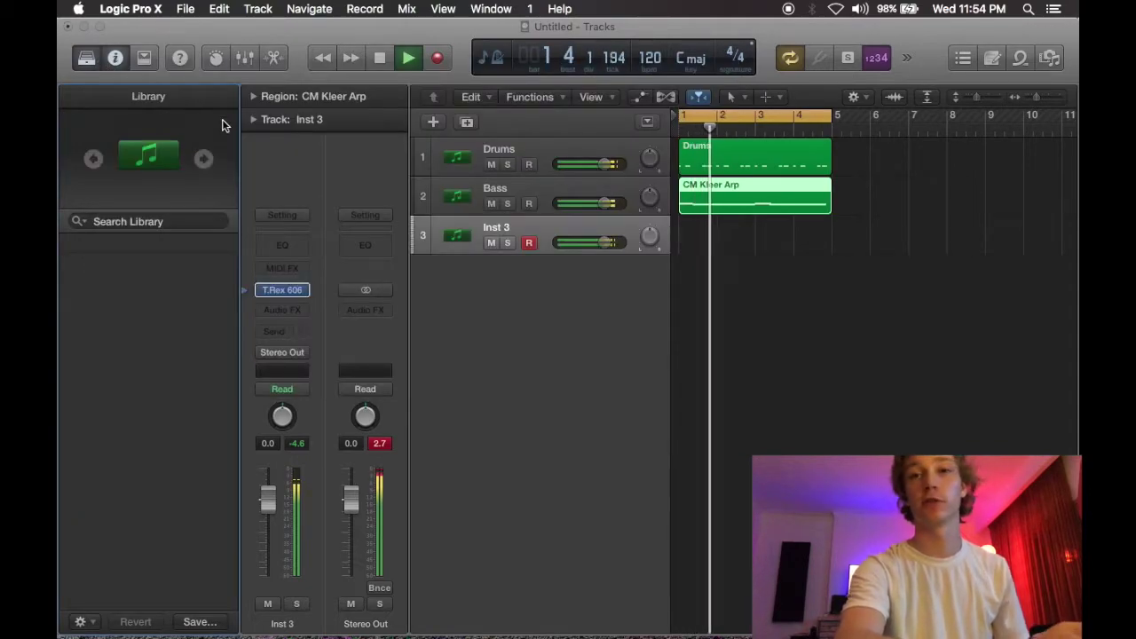
# Step: Record a four-bar pattern on Inst 3 and rename the track Hats
pyautogui.press('r')
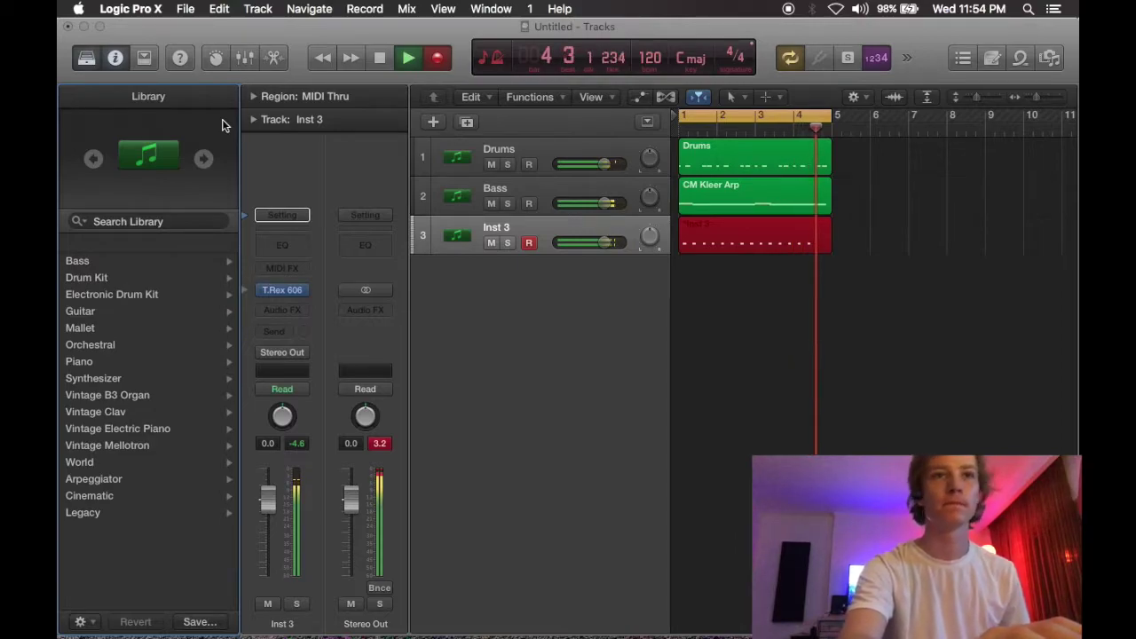
pyautogui.press('space')
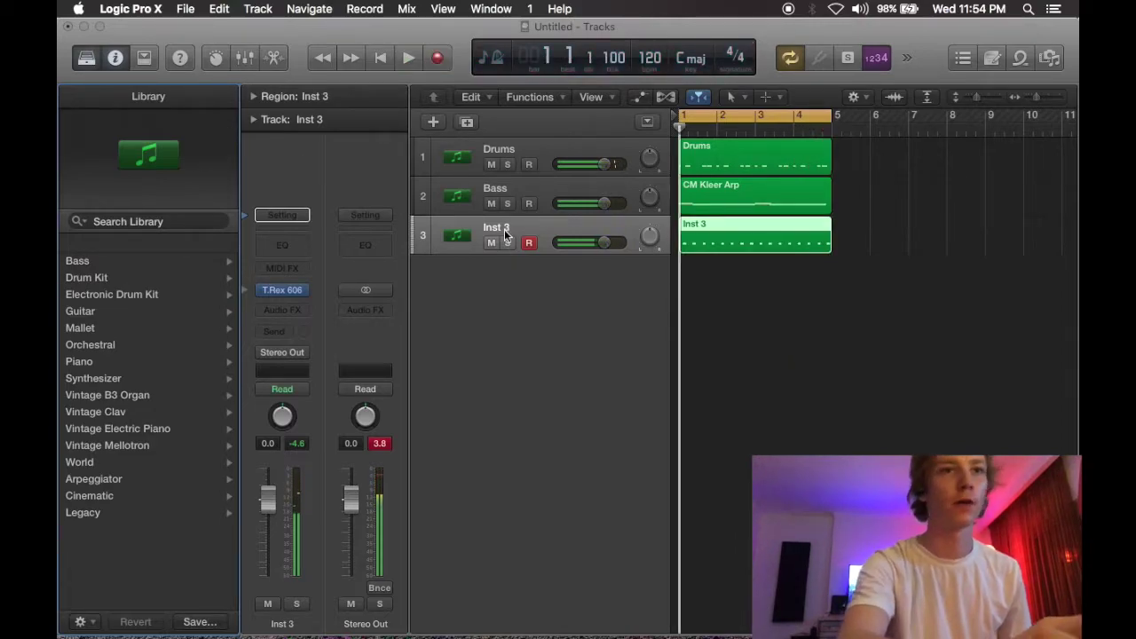
pyautogui.doubleClick(504, 229)
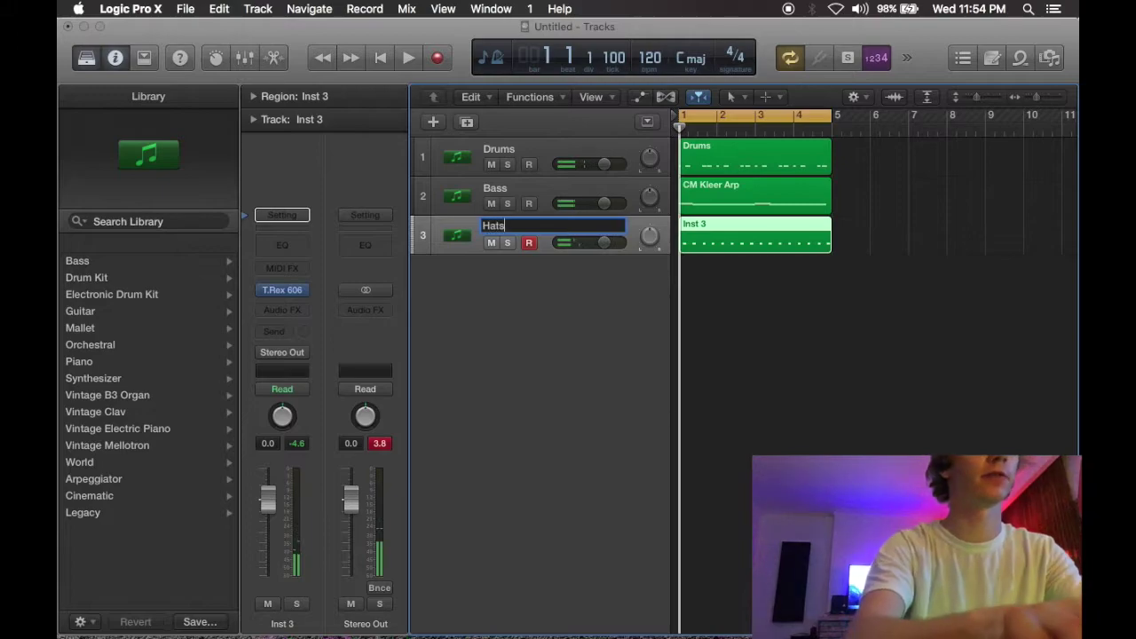
pyautogui.click(438, 122)
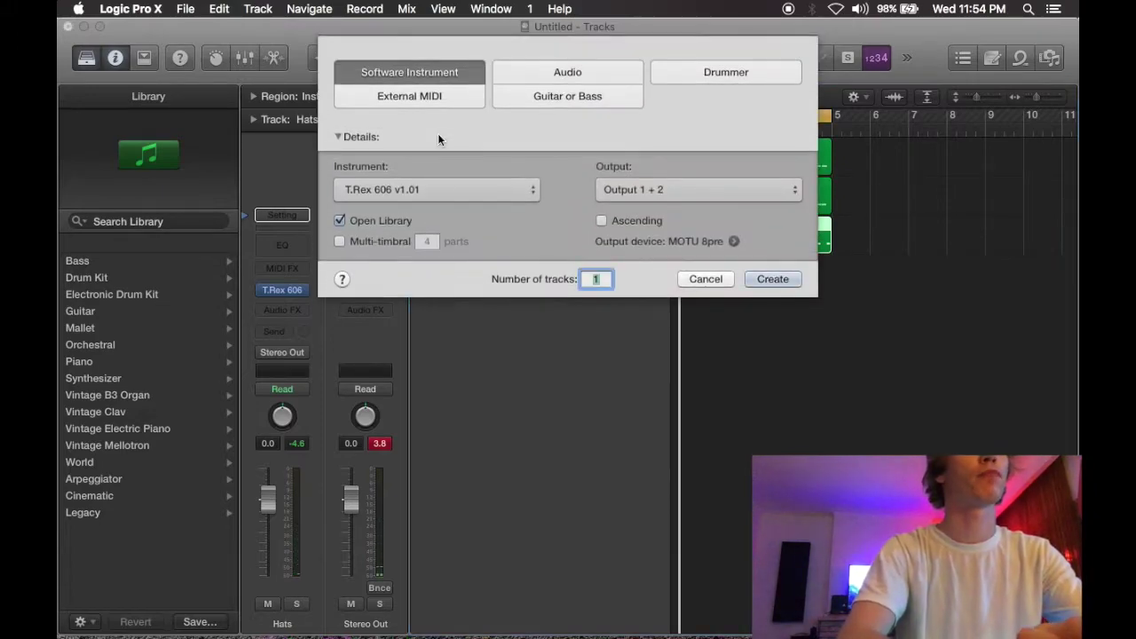
# Step: Create a track with the stereo Futucraft Kairatune instrument
pyautogui.click(446, 192)
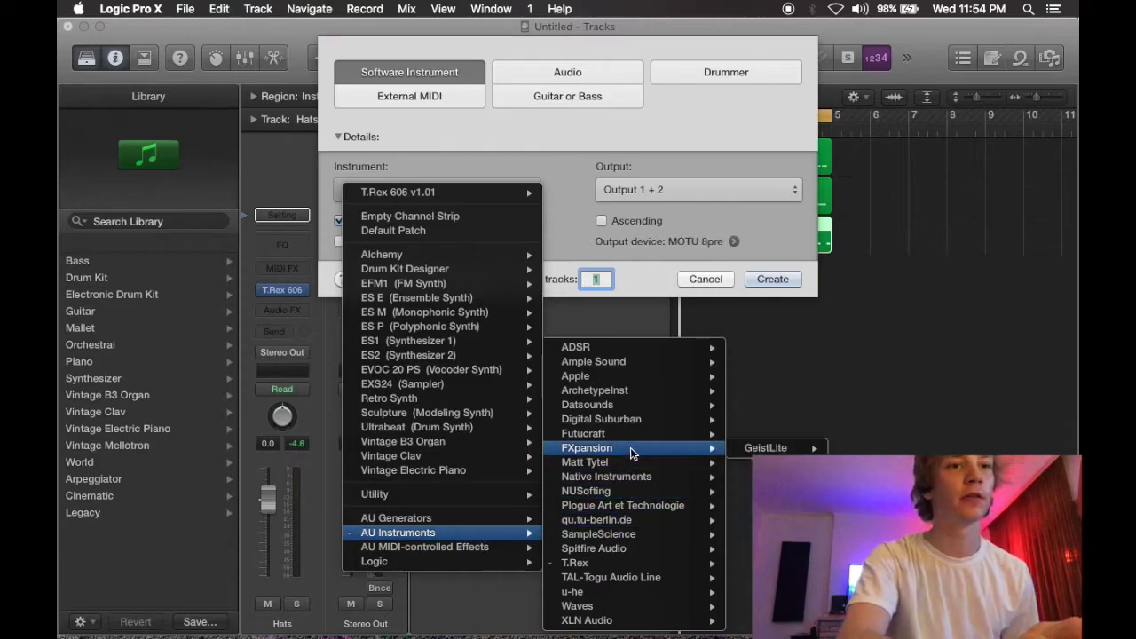
pyautogui.moveTo(631, 432)
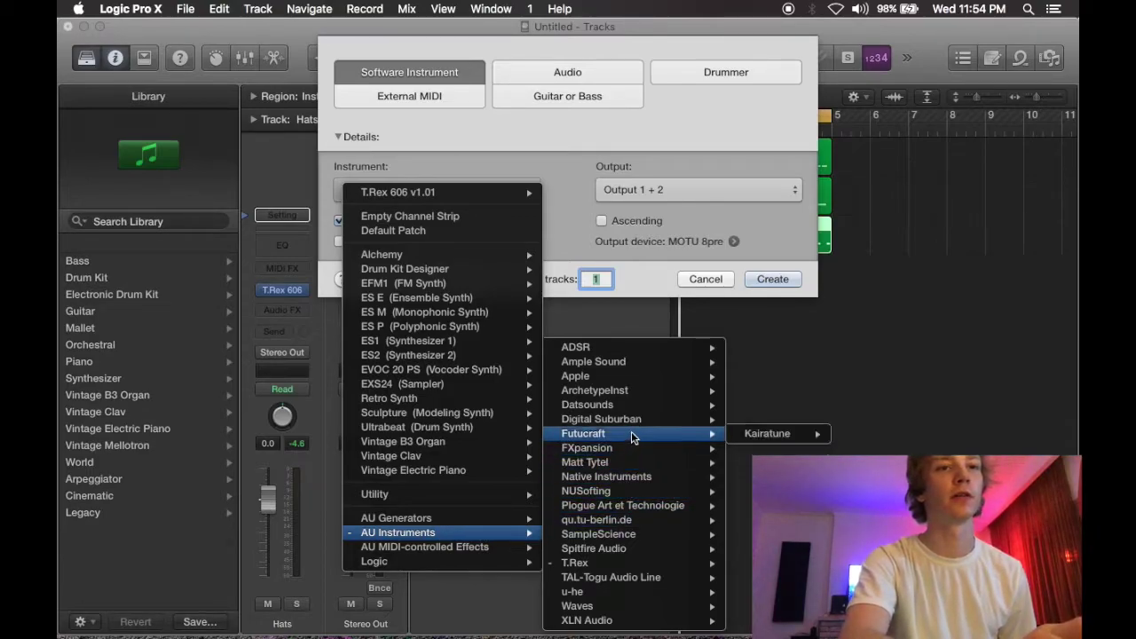
pyautogui.moveTo(763, 433)
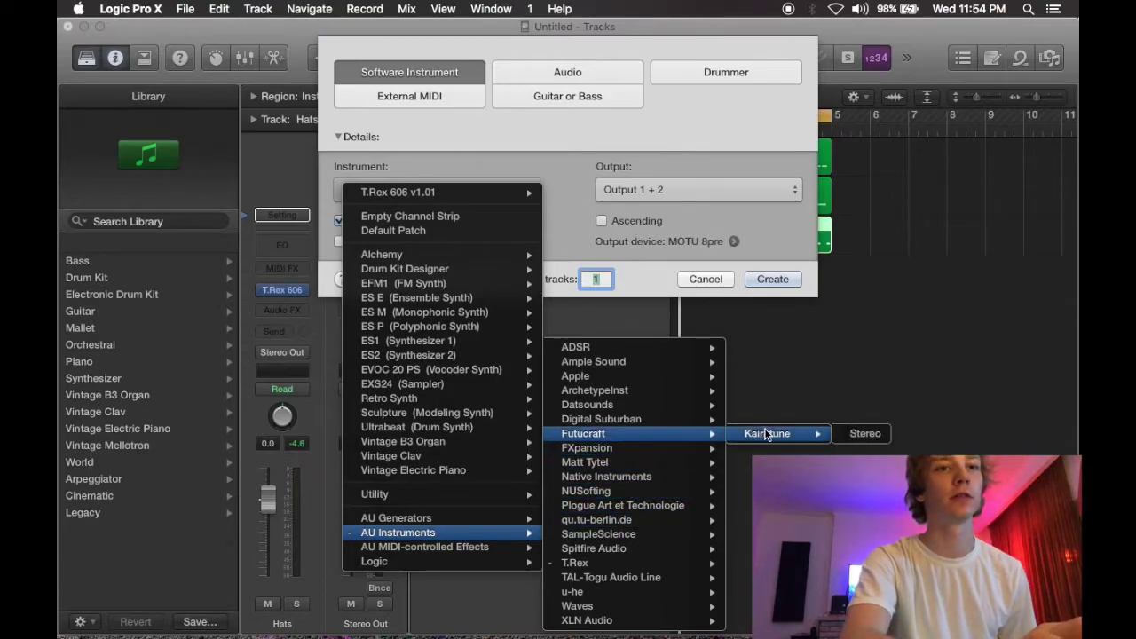
pyautogui.click(861, 434)
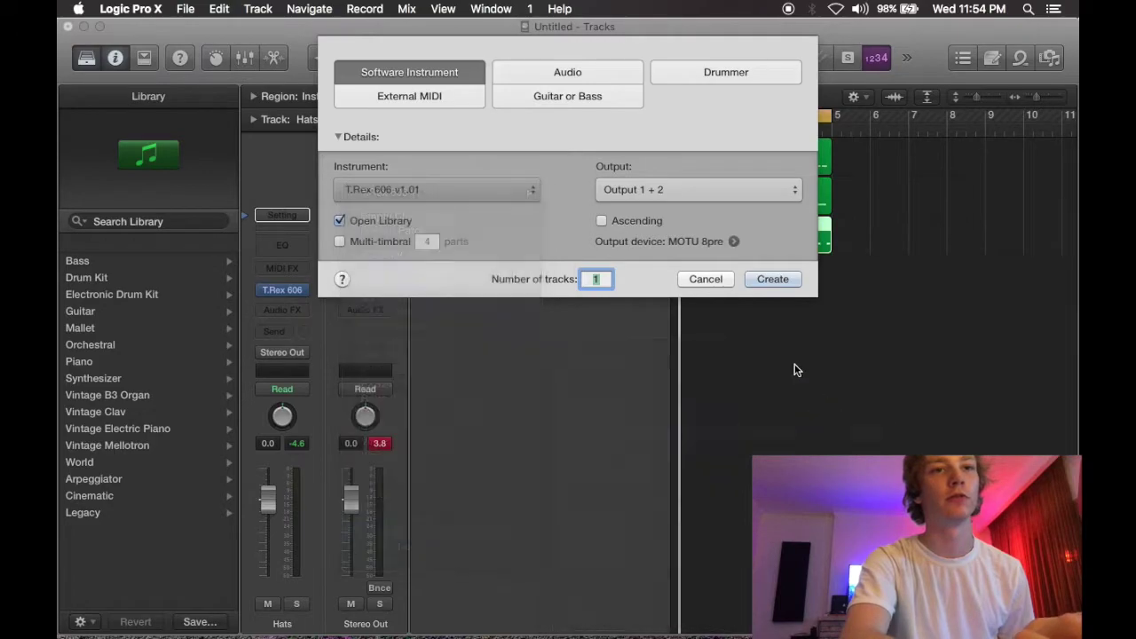
pyautogui.click(768, 281)
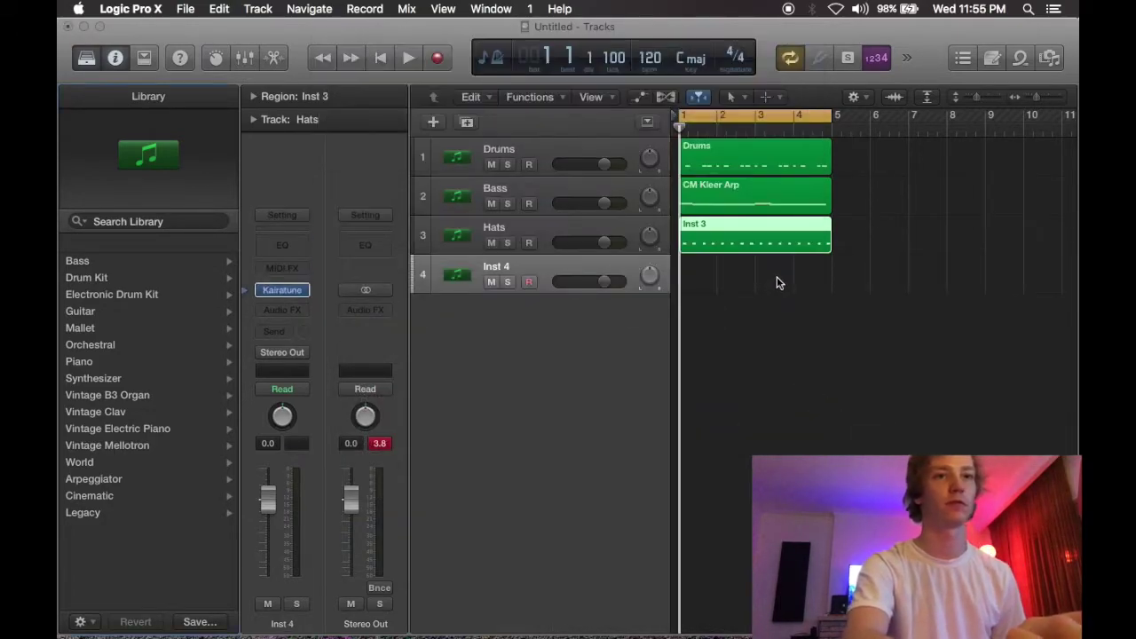
# Step: Load the Kairatune Pad preset Soft Pick Plus
pyautogui.click(284, 290)
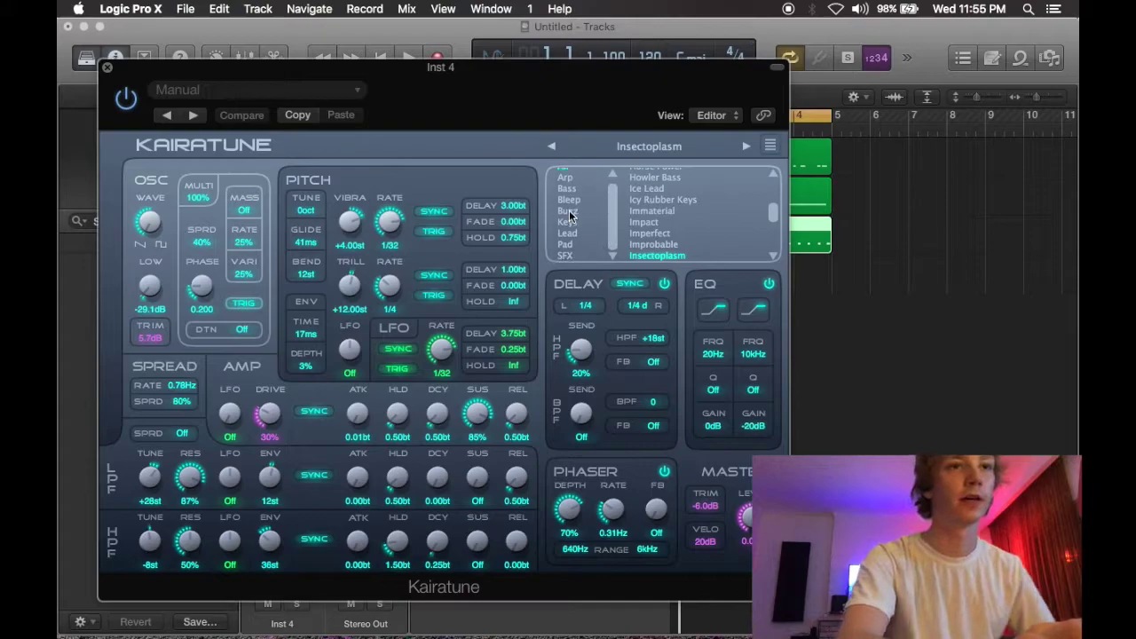
pyautogui.click(572, 248)
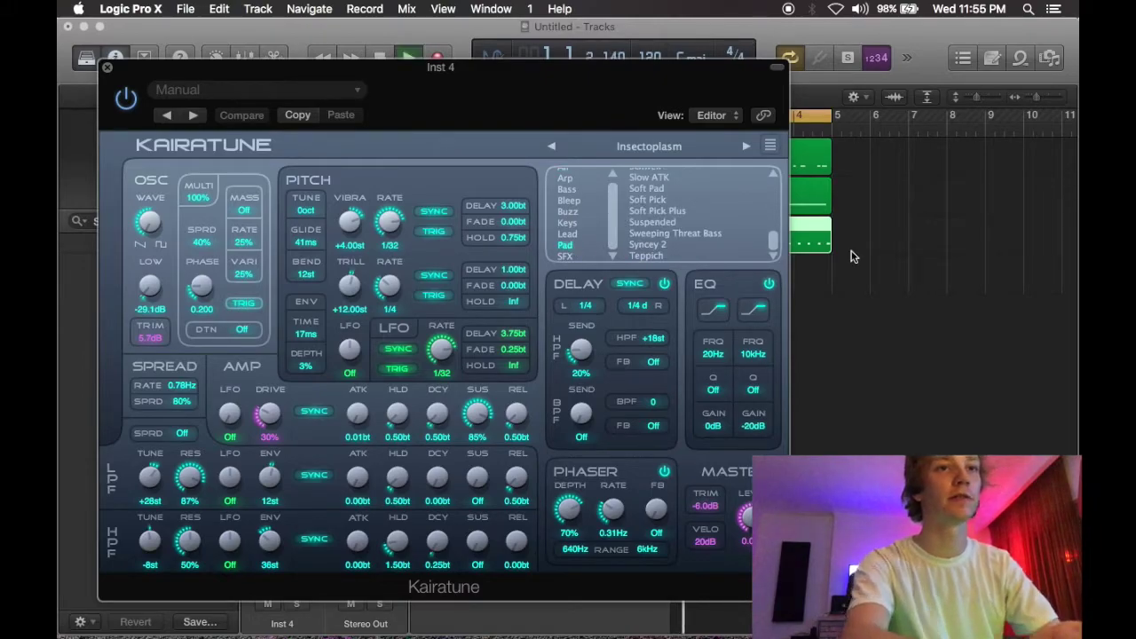
pyautogui.click(656, 212)
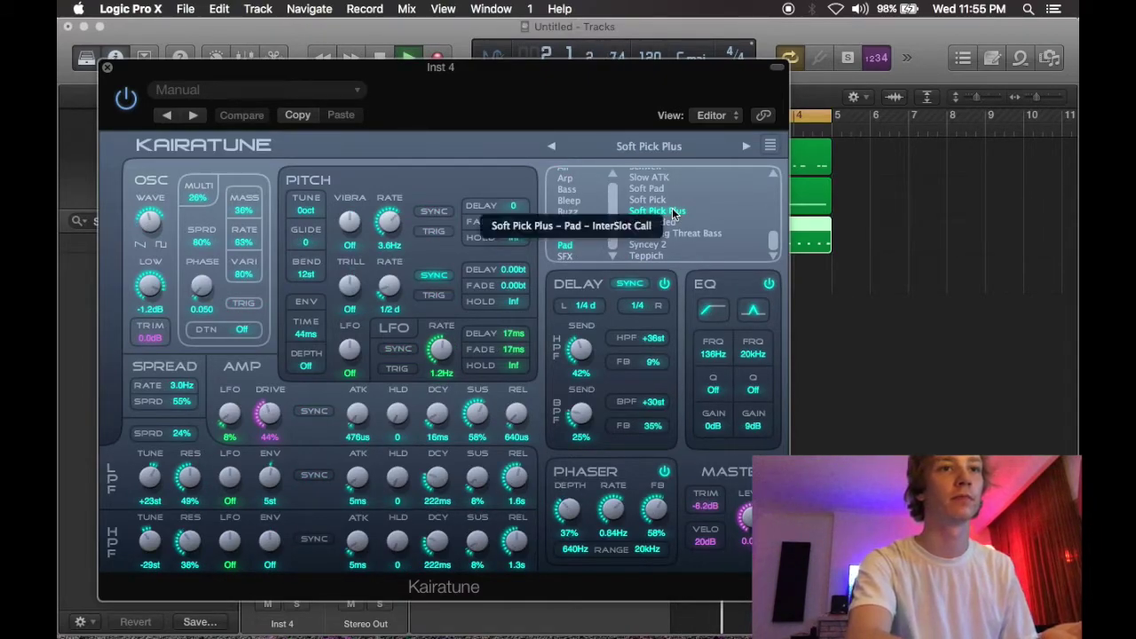
pyautogui.click(106, 68)
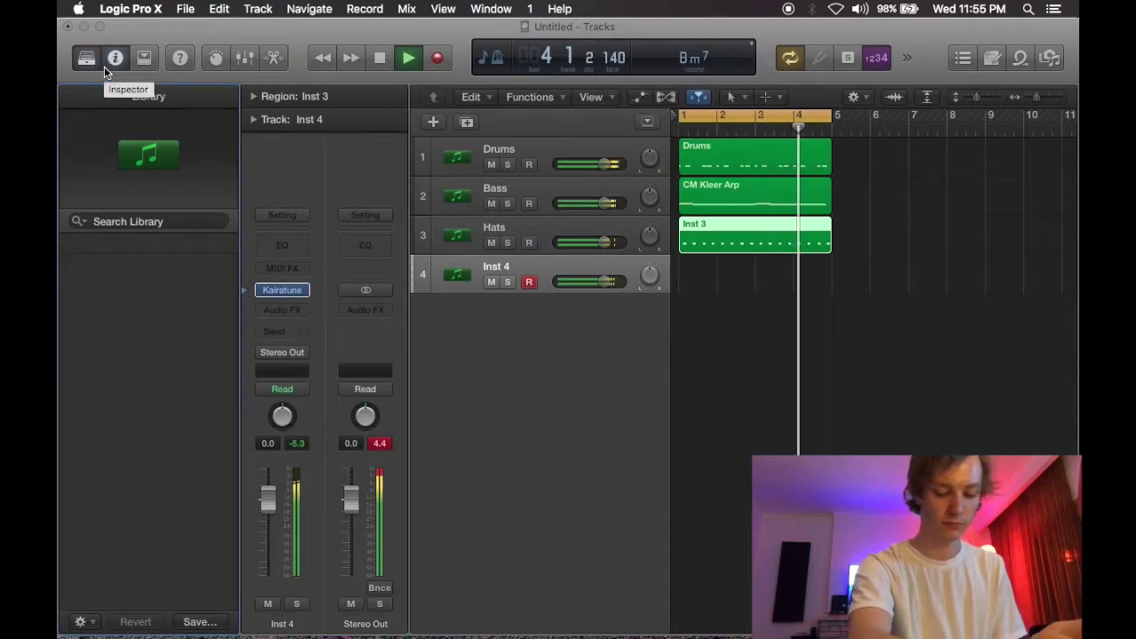
# Step: Lower the Inst 4 volume fader and record a four-bar part on it
pyautogui.moveTo(619, 291); pyautogui.dragTo(575, 283)
pyautogui.click(588, 284)
pyautogui.press('r')
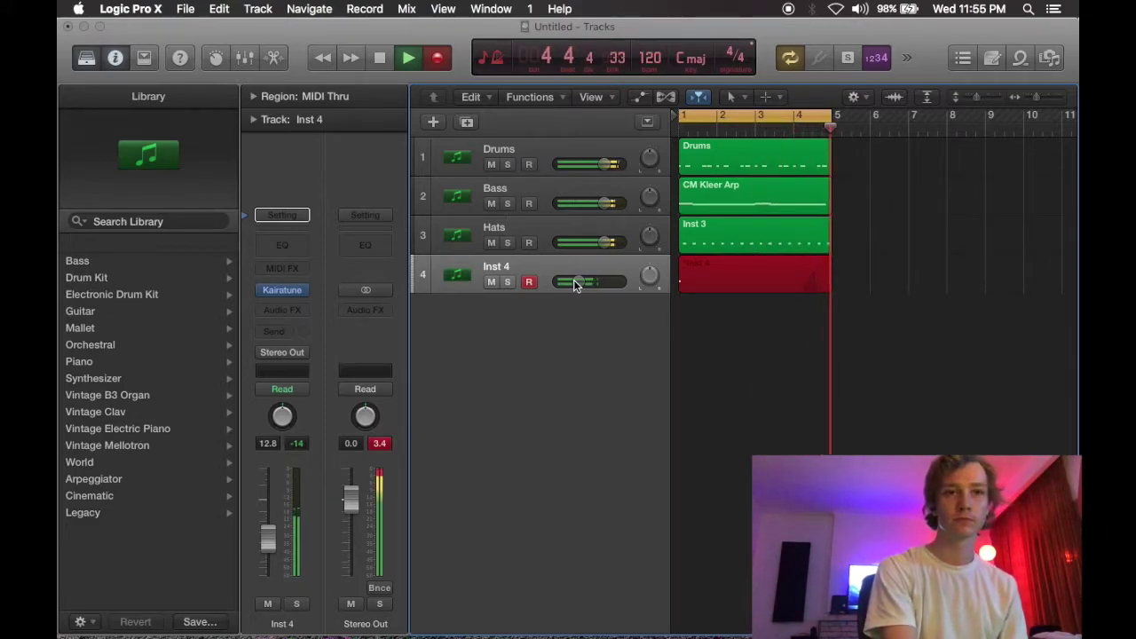
pyautogui.press('super+space')
pyautogui.press('Escape')
pyautogui.press('space')
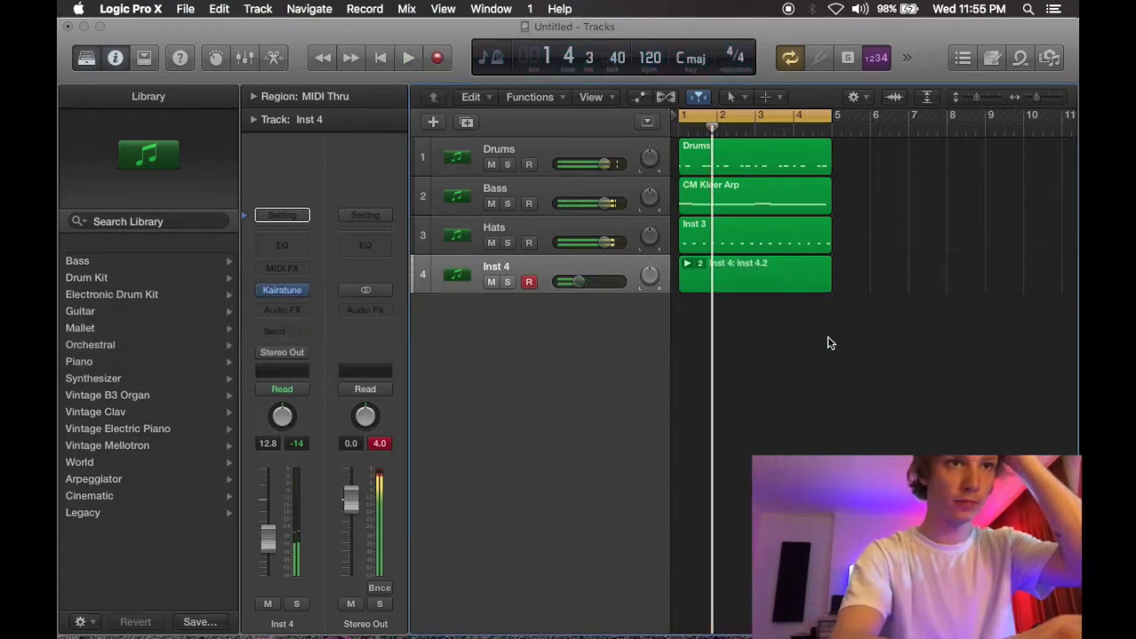
# Step: Make take Inst 4.1 the active take and play the beat
pyautogui.click(688, 263)
pyautogui.click(729, 348)
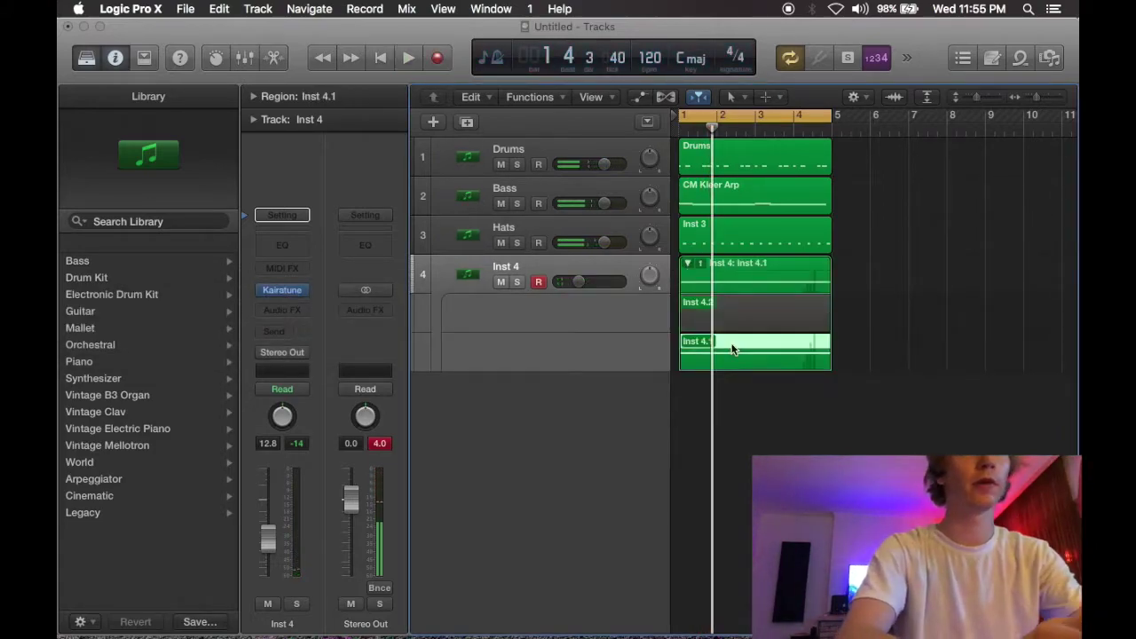
pyautogui.click(688, 263)
pyautogui.press('space')
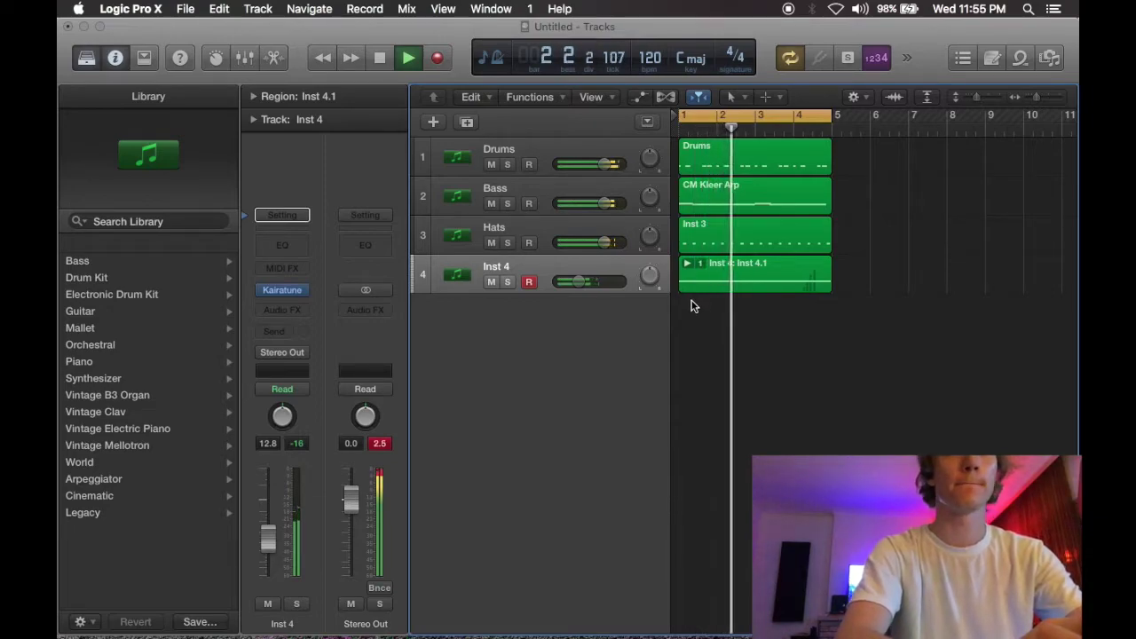
# Step: Rename track 4 to PAd
pyautogui.doubleClick(490, 266)
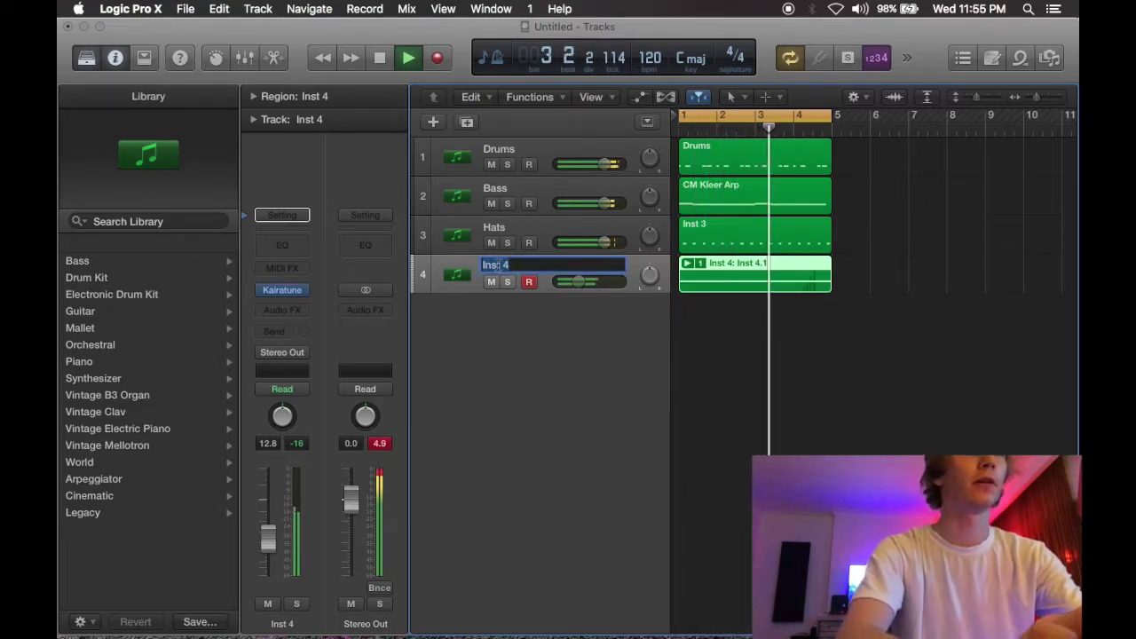
pyautogui.write('PAd')
pyautogui.press('Return')
# Step: Create a new instrument track with the u-he TyrellN6 synth
pyautogui.click(433, 122)
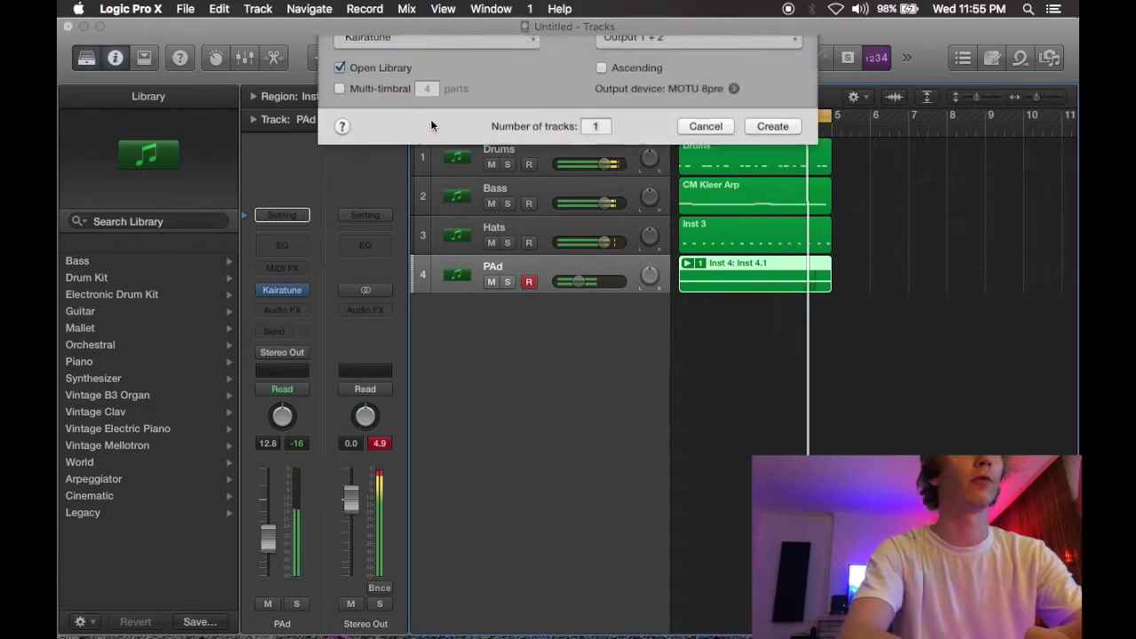
pyautogui.click(487, 193)
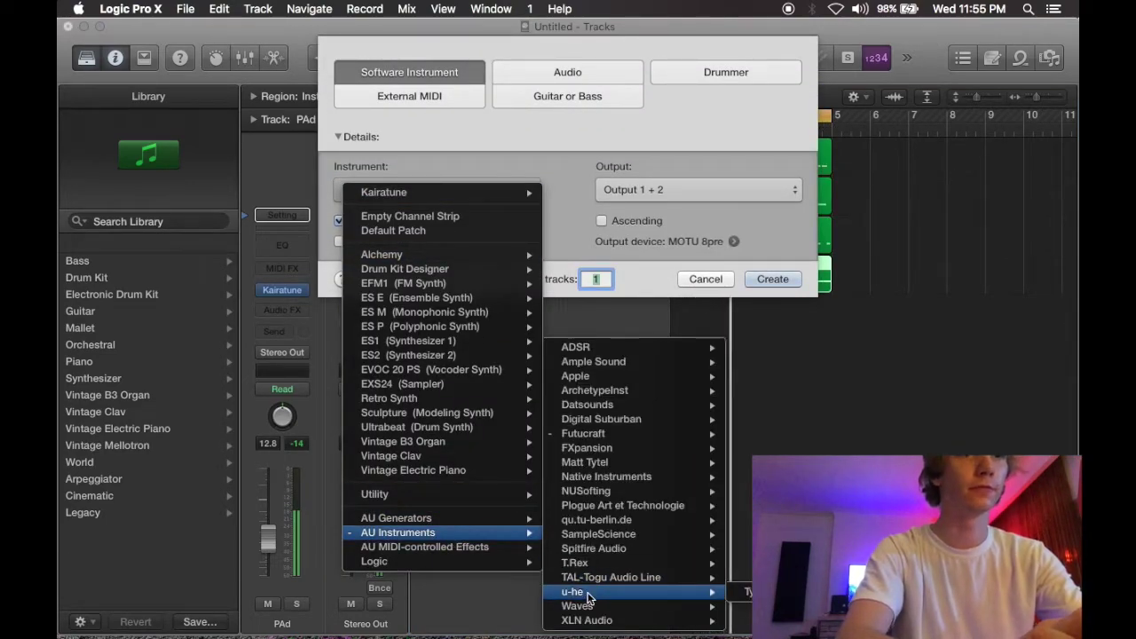
pyautogui.click(763, 590)
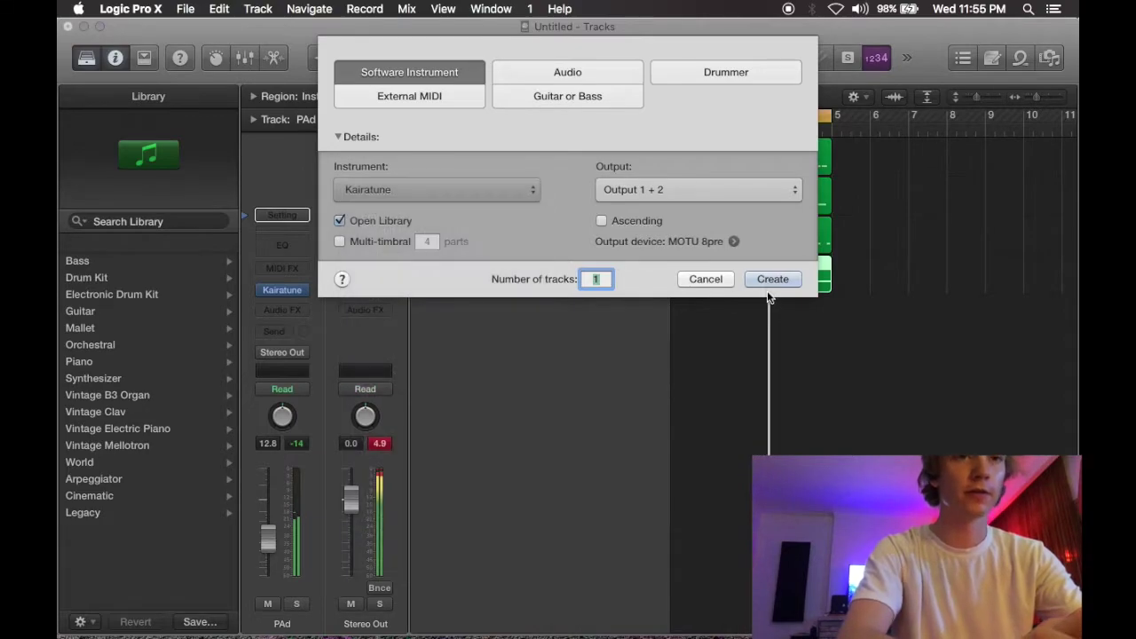
pyautogui.click(767, 278)
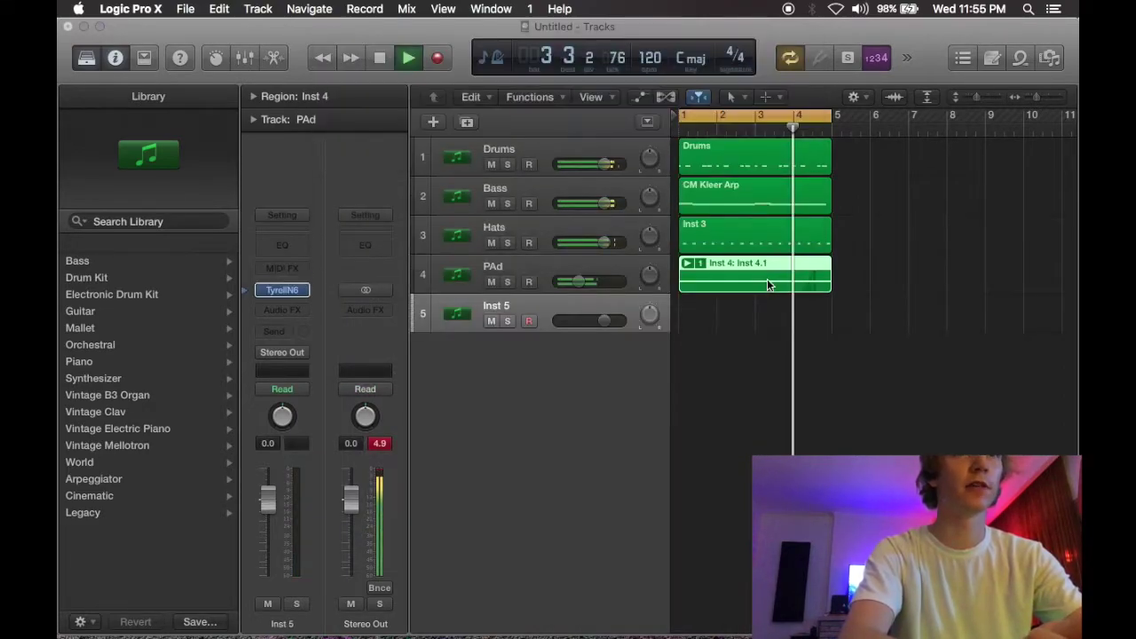
# Step: Rename track 5 to Synth and open the TyrellN6 editor
pyautogui.doubleClick(499, 304)
pyautogui.write('Synth')
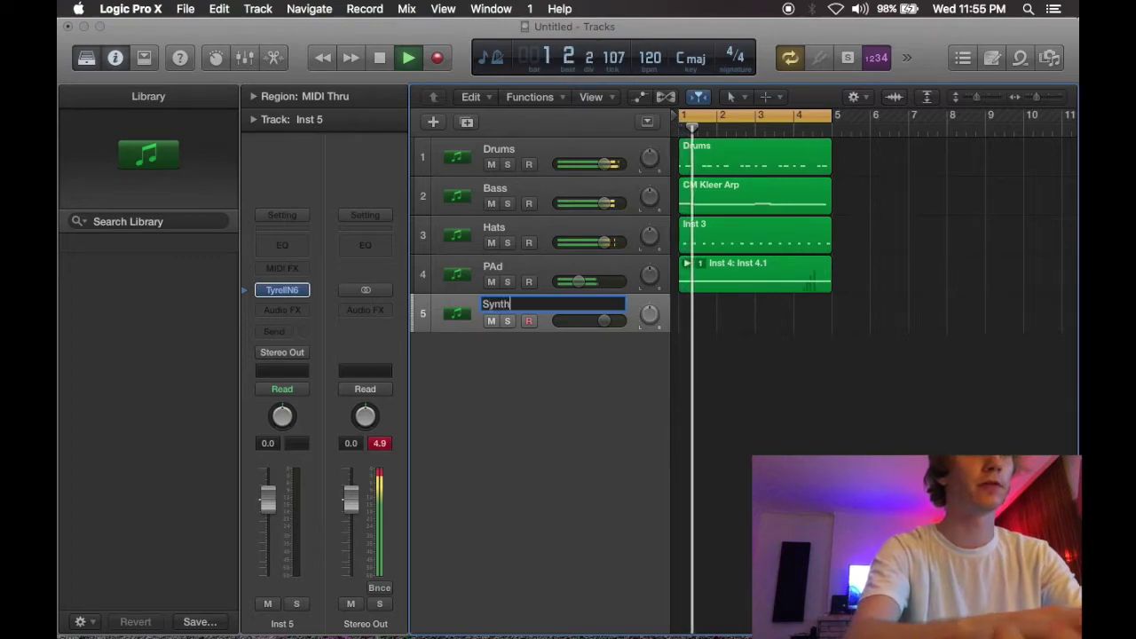
pyautogui.press('Return')
pyautogui.click(282, 290)
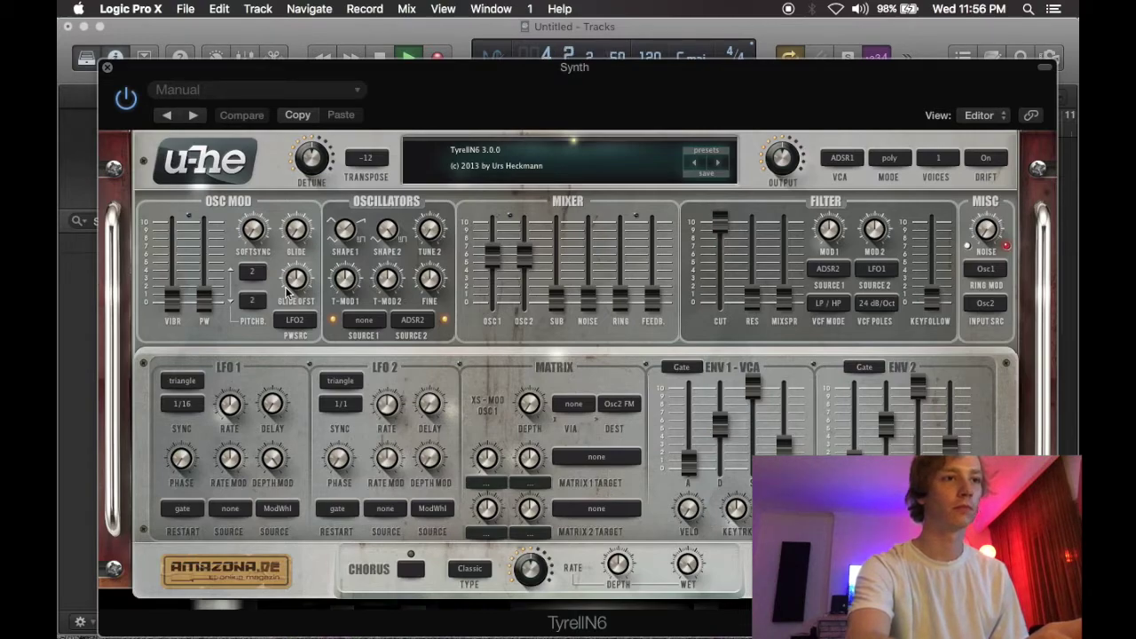
# Step: Step through TyrellN6 presets to TUC - Wonky Fourth Lead
pyautogui.click(718, 163)
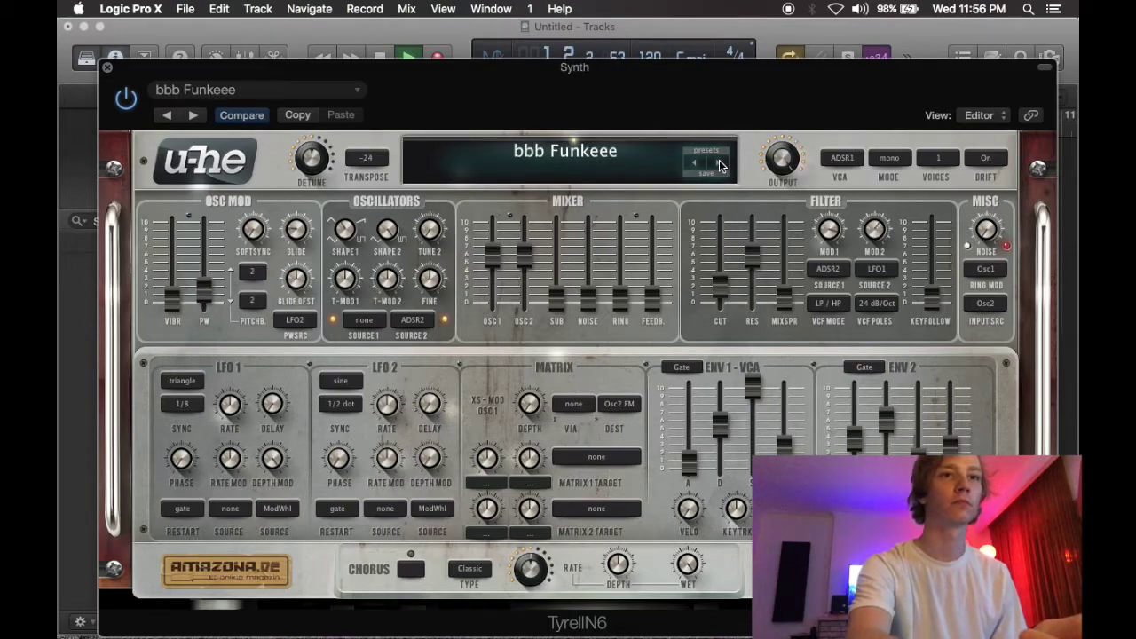
pyautogui.click(694, 165)
pyautogui.click(695, 165)
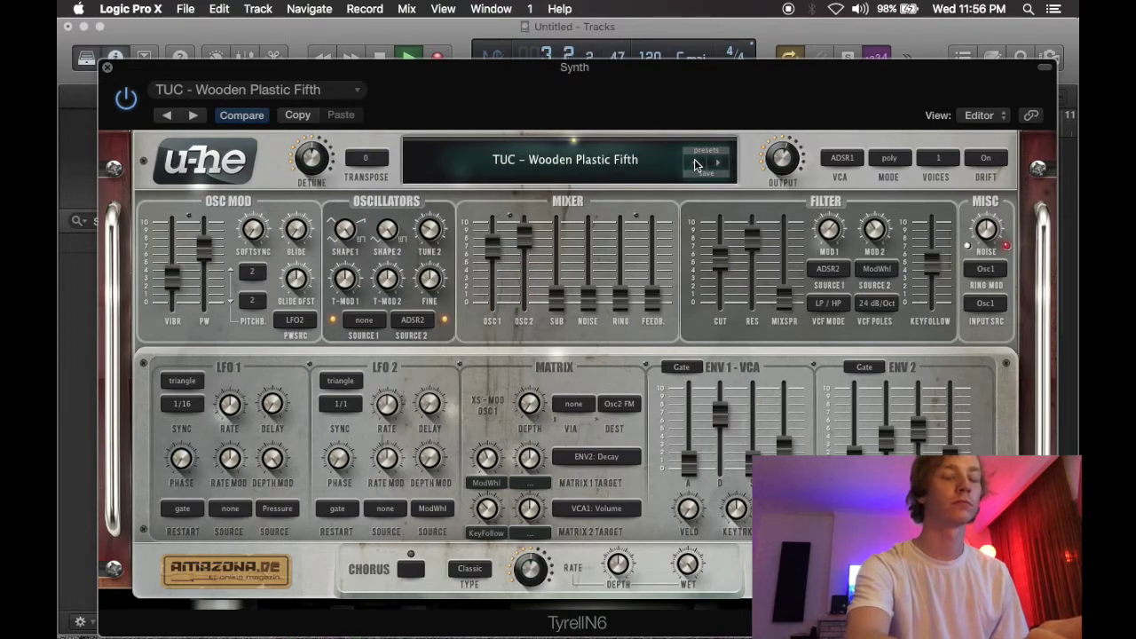
pyautogui.click(695, 165)
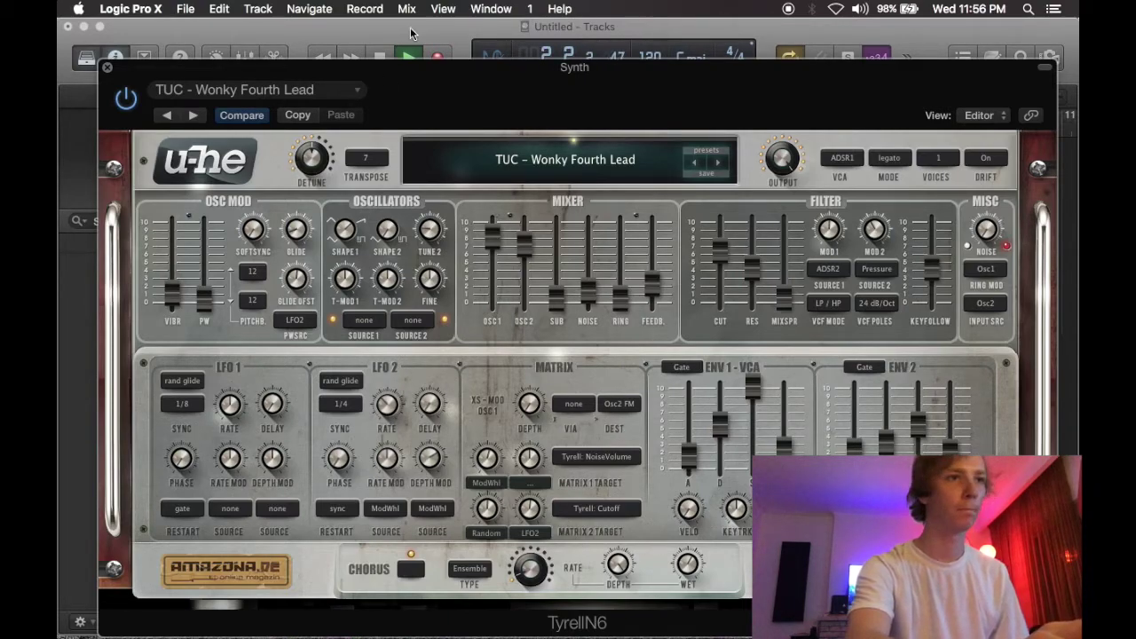
# Step: Record a four-bar part on the Synth track
pyautogui.click(107, 69)
pyautogui.press('space')
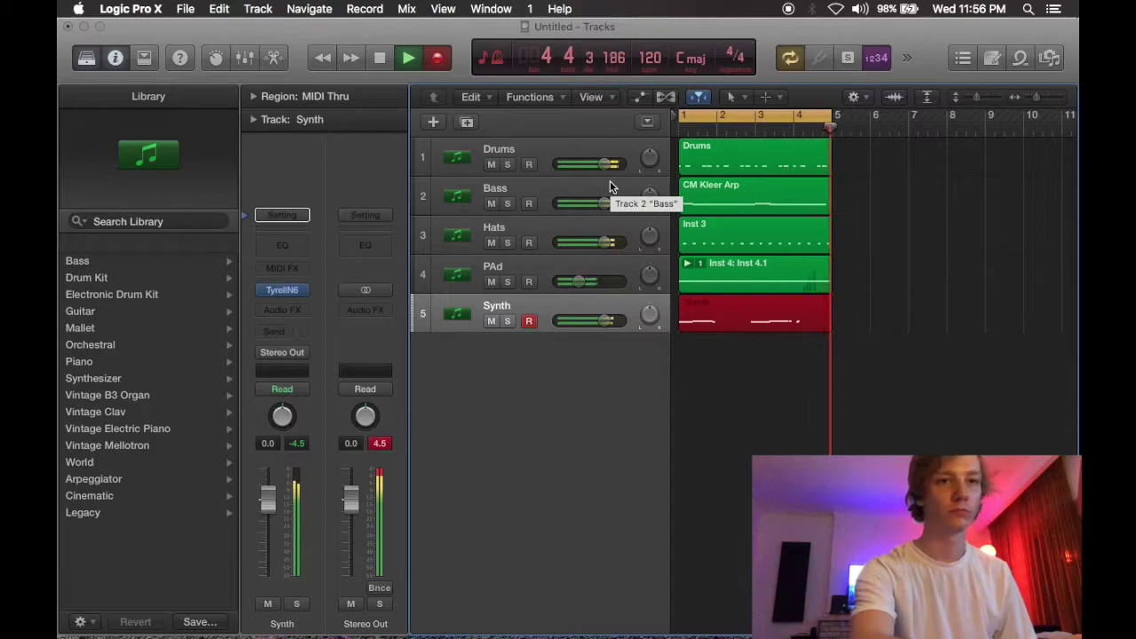
pyautogui.press('space')
# Step: Move the first Synth note to start exactly at bar 1 and select the quiet F2 note
pyautogui.doubleClick(725, 318)
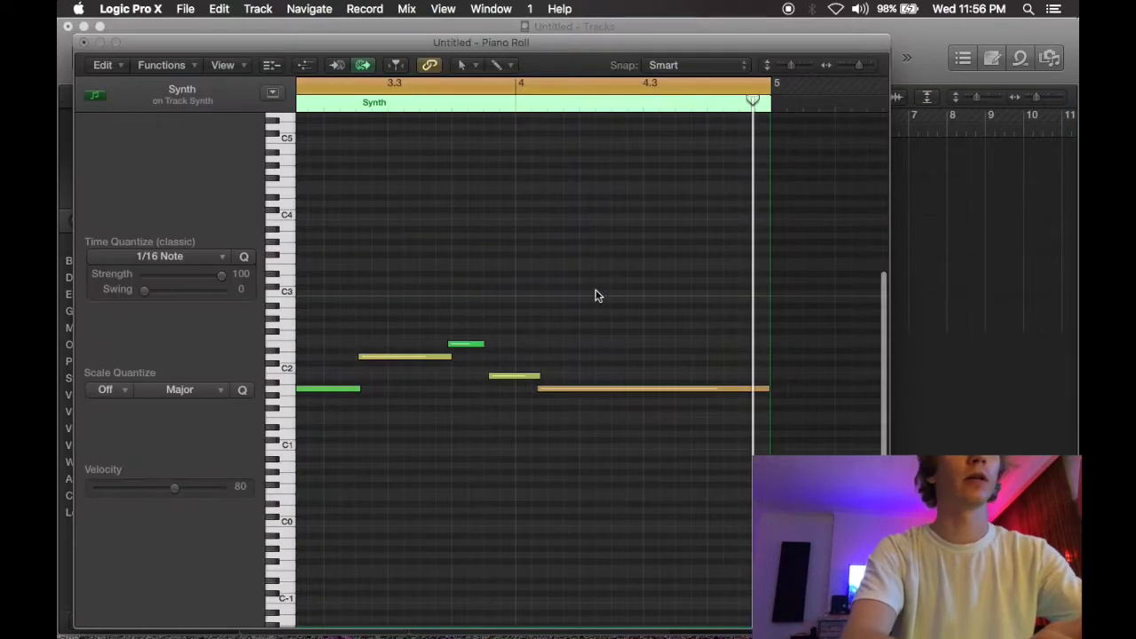
pyautogui.press('space')
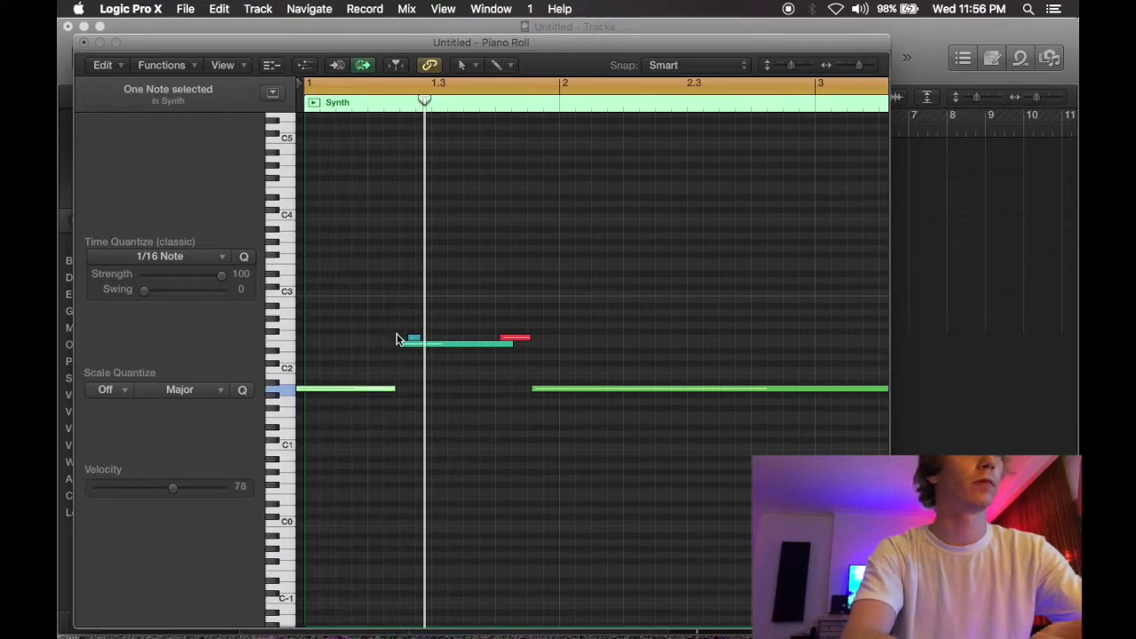
pyautogui.moveTo(324, 388); pyautogui.dragTo(342, 390)
pyautogui.press('space')
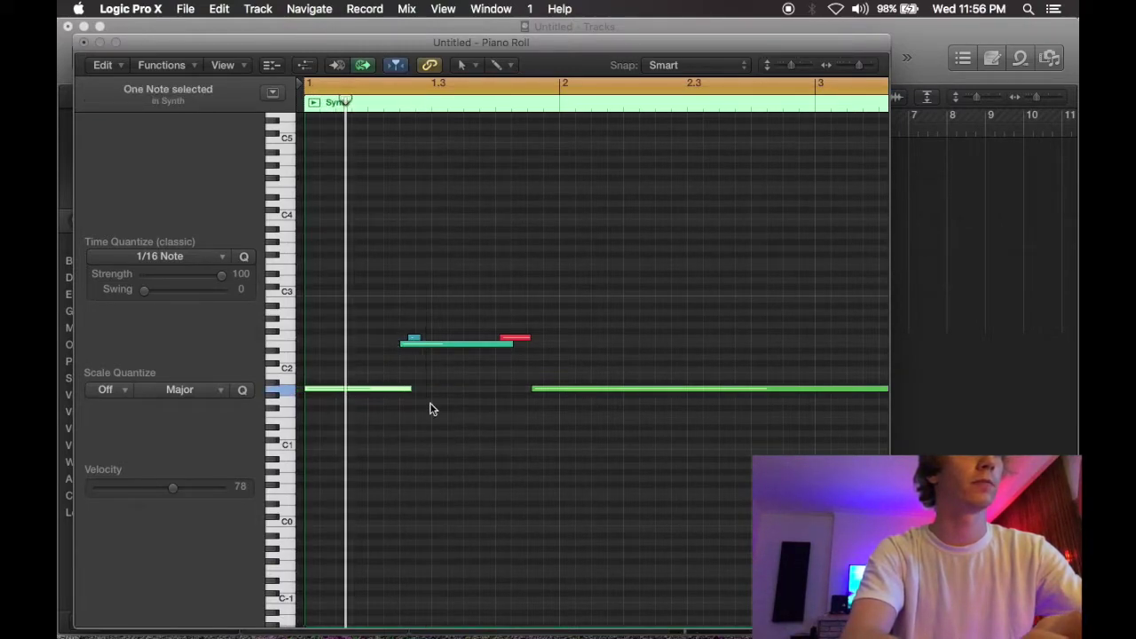
pyautogui.click(414, 339)
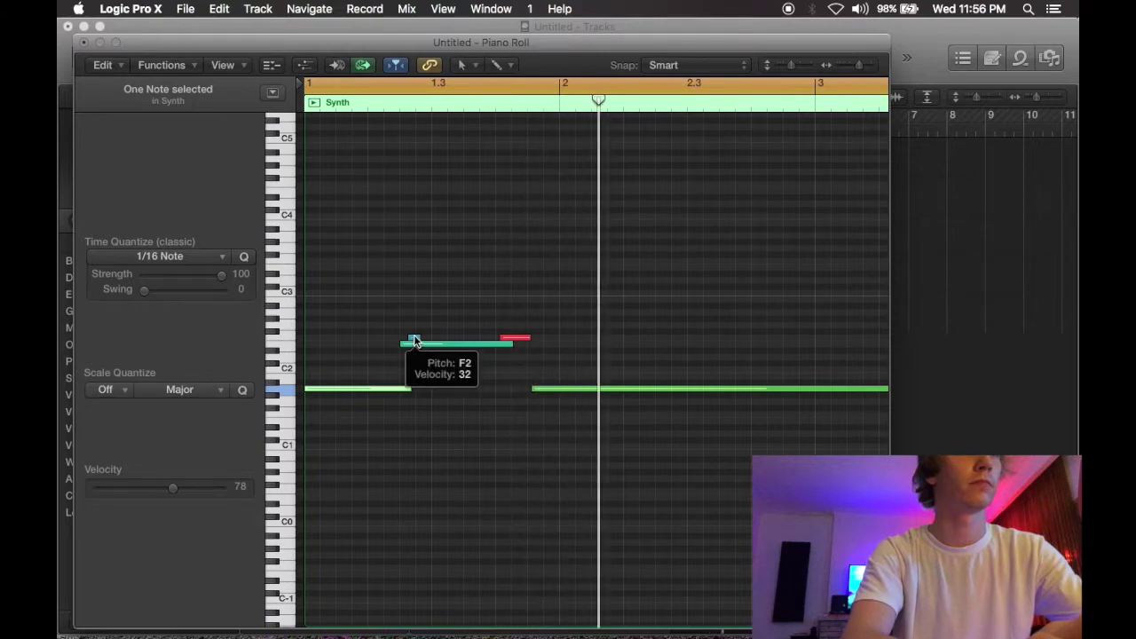
pyautogui.click(414, 339)
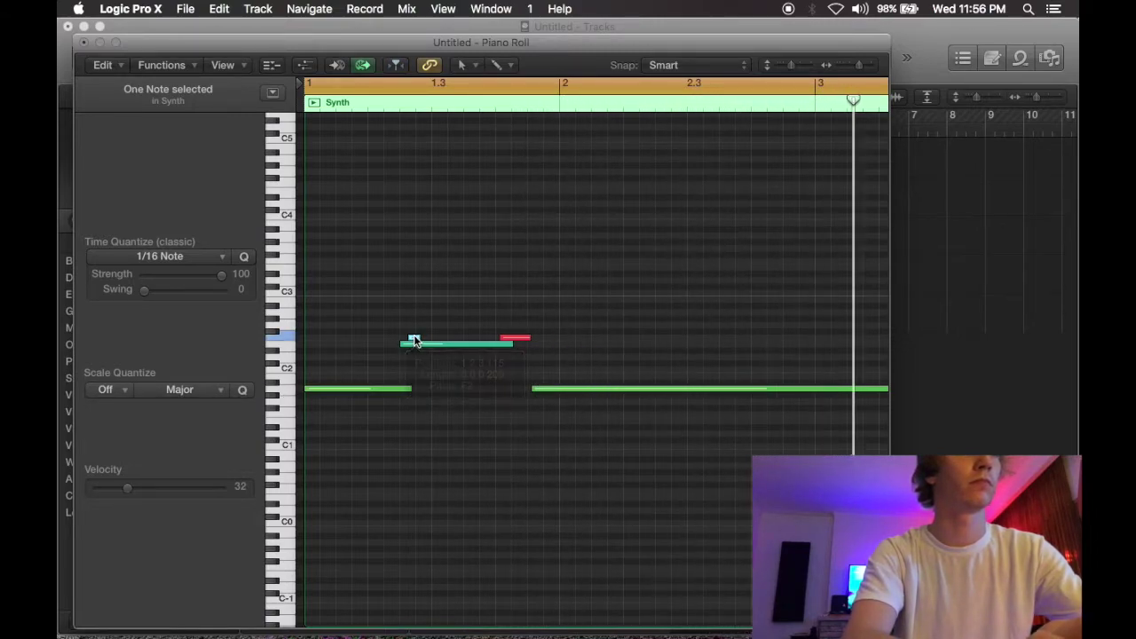
pyautogui.click(414, 340)
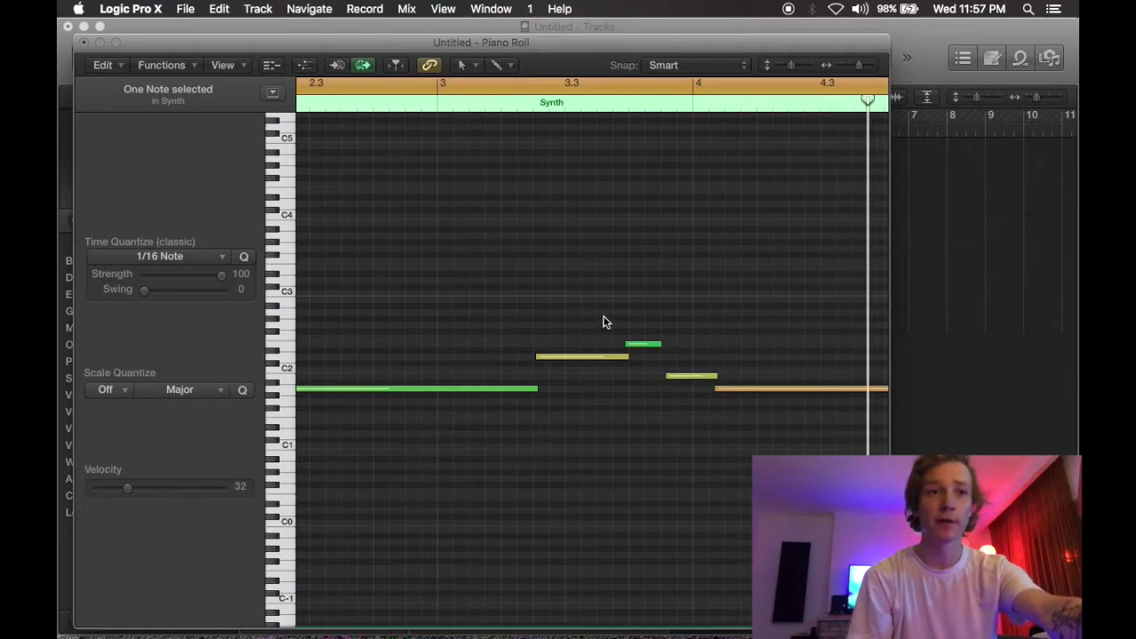
# Step: Shift the yellow note to C2, turn off looping, and audition from bar 3
pyautogui.click(592, 357)
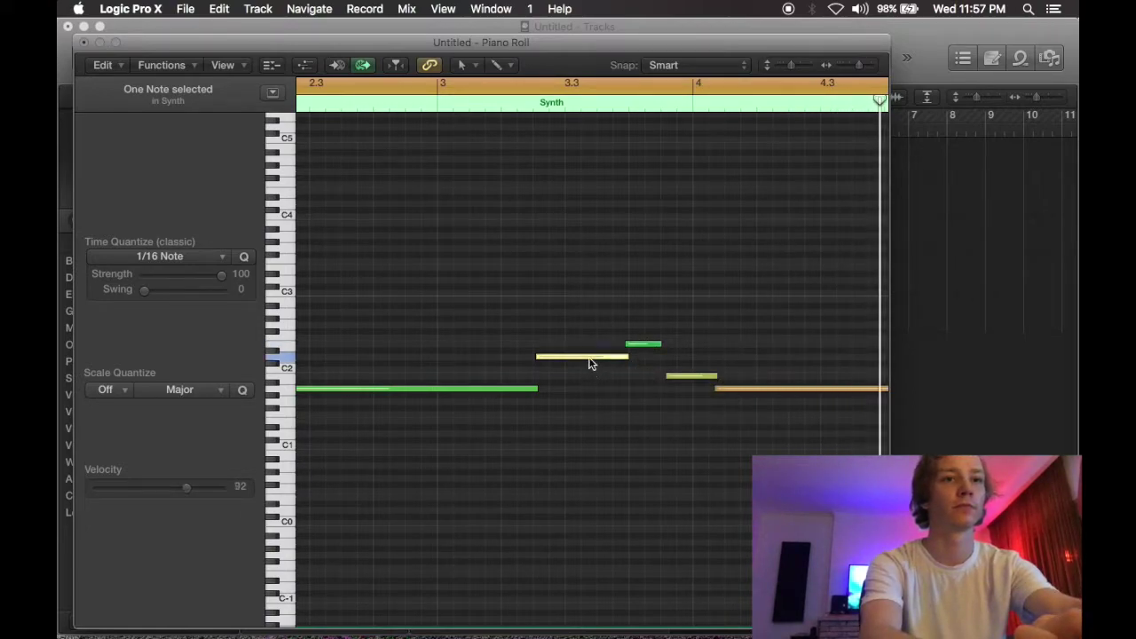
pyautogui.click(646, 345)
pyautogui.moveTo(687, 376); pyautogui.dragTo(688, 369)
pyautogui.click(577, 82)
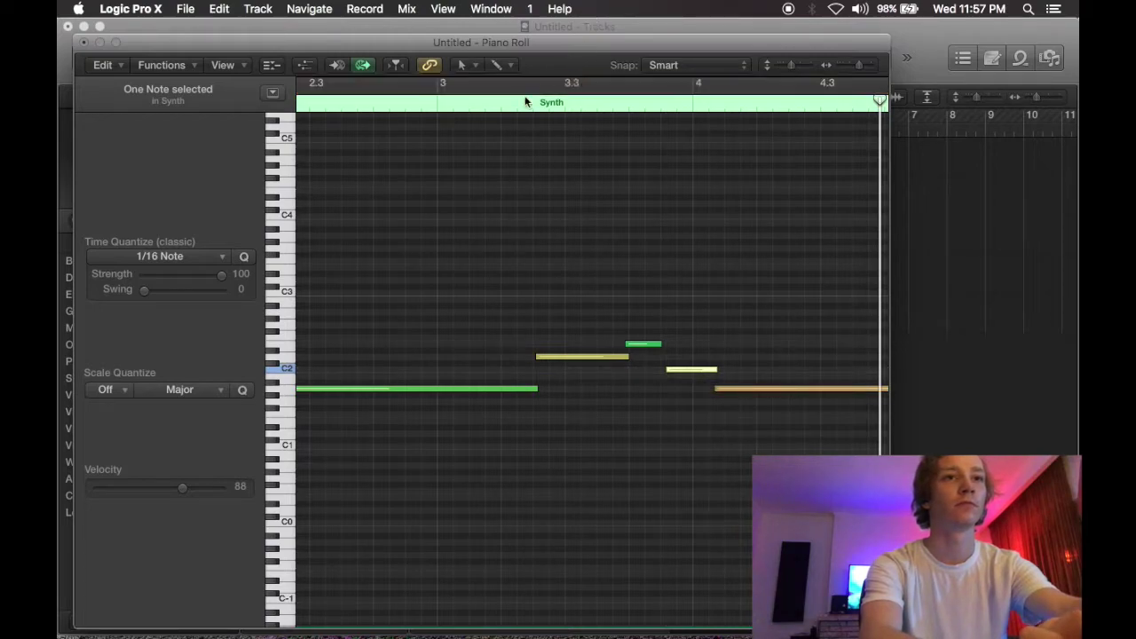
pyautogui.click(501, 101)
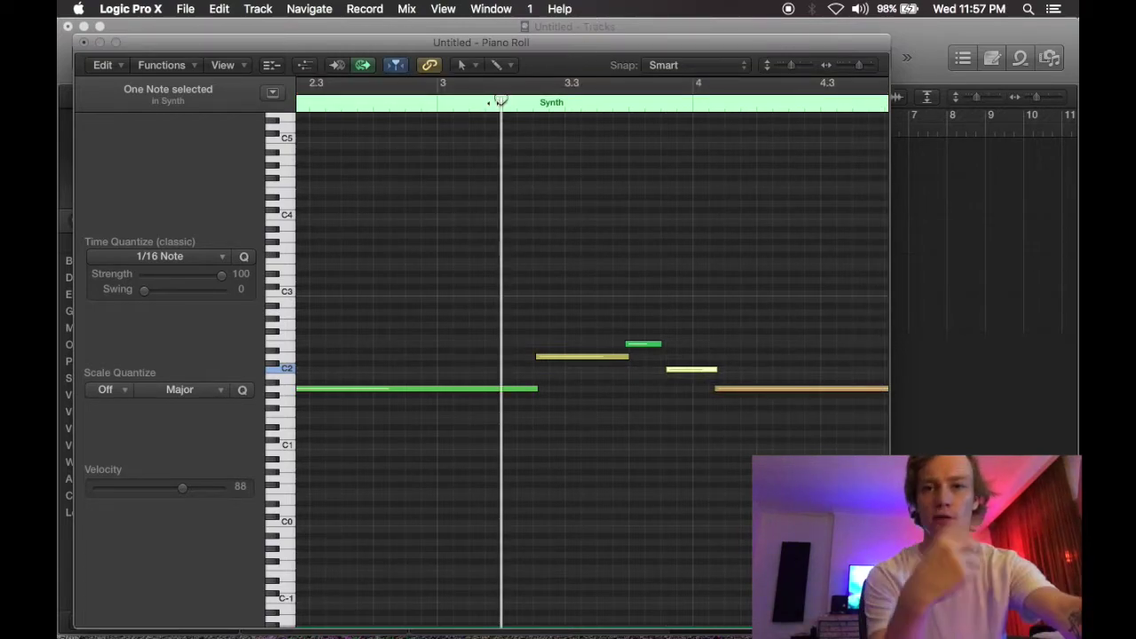
pyautogui.press('space')
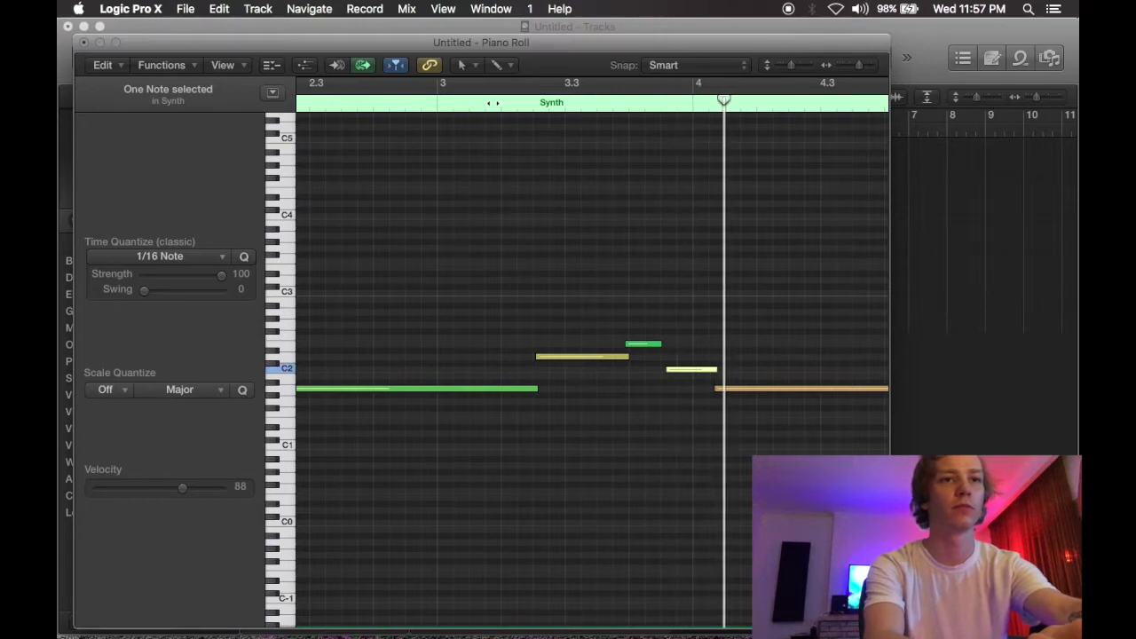
# Step: Lower a note to B1, settle the light note on C2, and nudge the long A1 note later
pyautogui.hscroll(3, 695, 372)
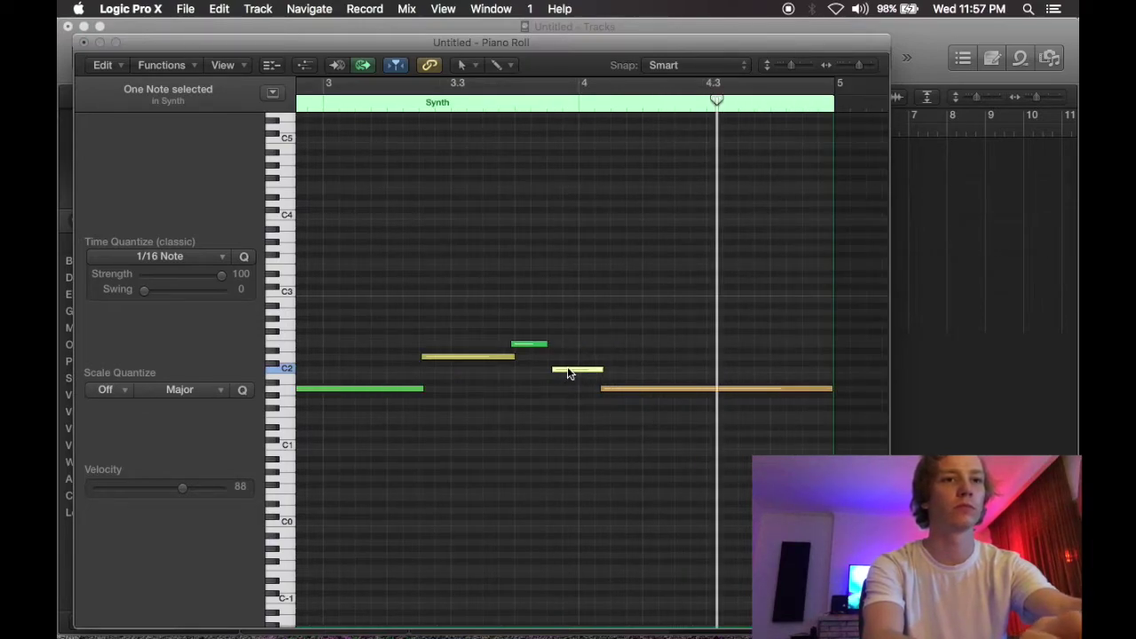
pyautogui.moveTo(569, 374); pyautogui.dragTo(563, 383)
pyautogui.click(386, 101)
pyautogui.press('space')
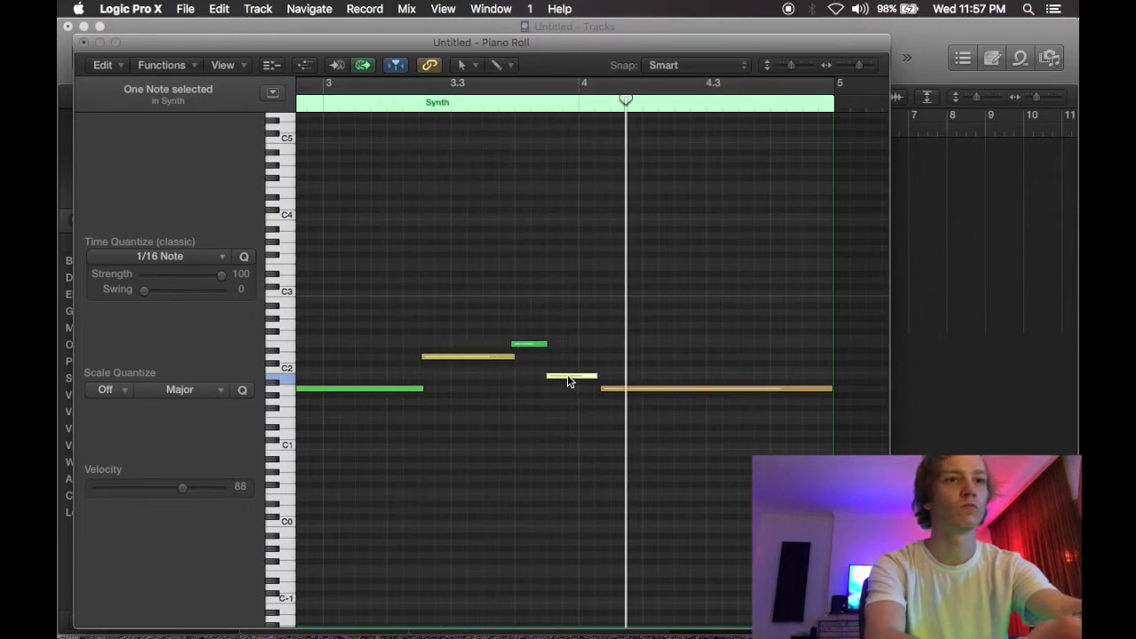
pyautogui.moveTo(567, 374)
pyautogui.mouseDown()
pyautogui.moveTo(569, 359)
pyautogui.moveTo(567, 371)
pyautogui.mouseUp()
pyautogui.click(386, 100)
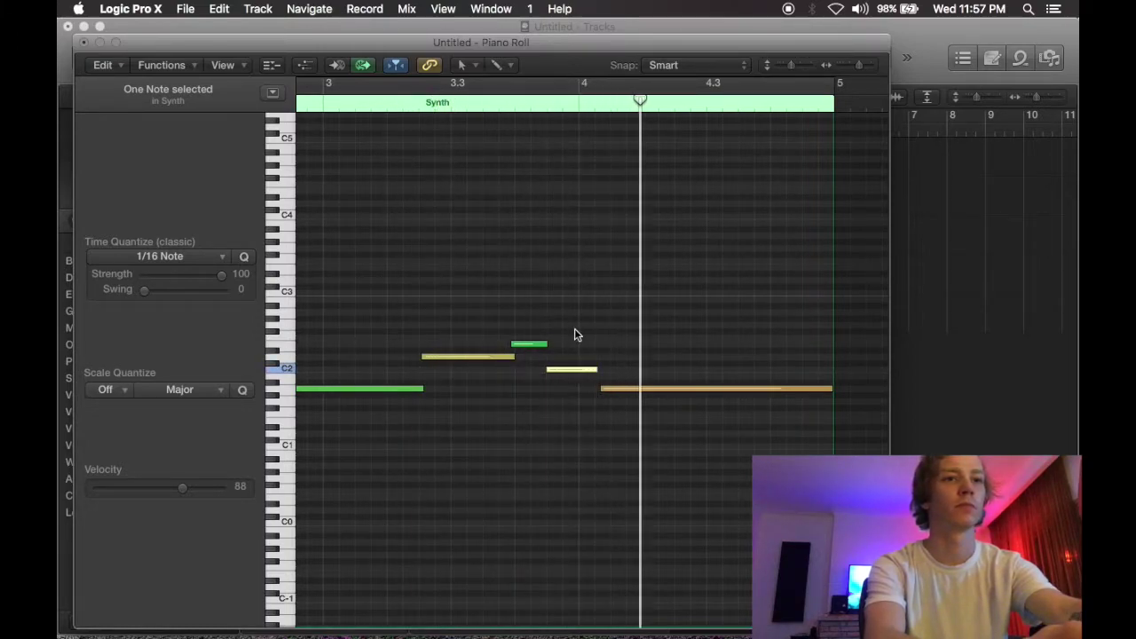
pyautogui.moveTo(632, 389); pyautogui.dragTo(645, 391)
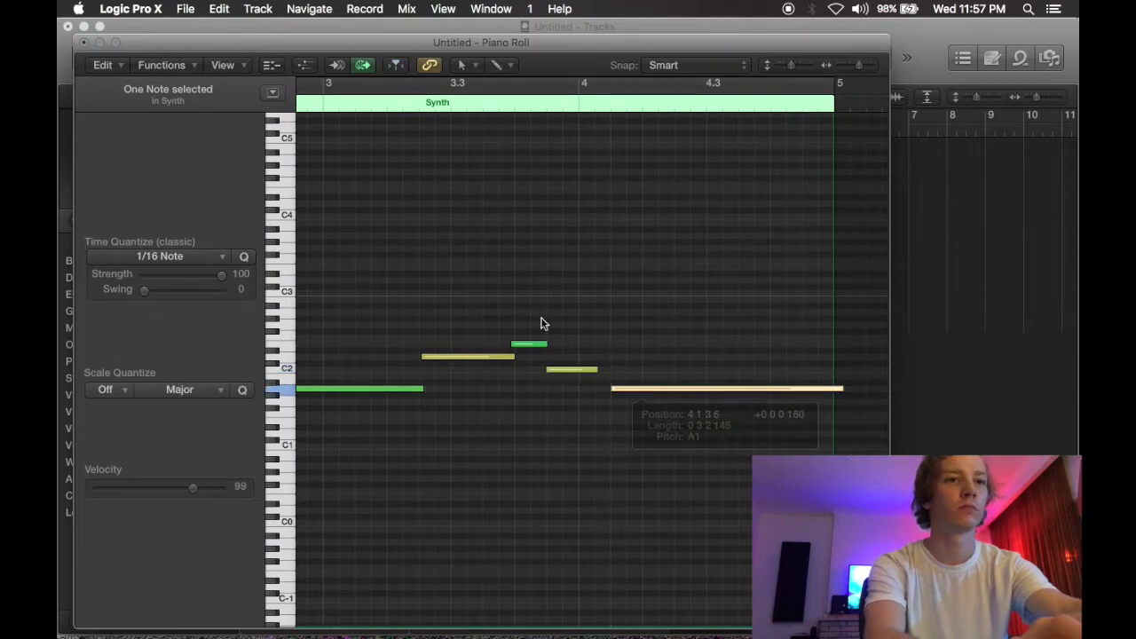
pyautogui.click(85, 42)
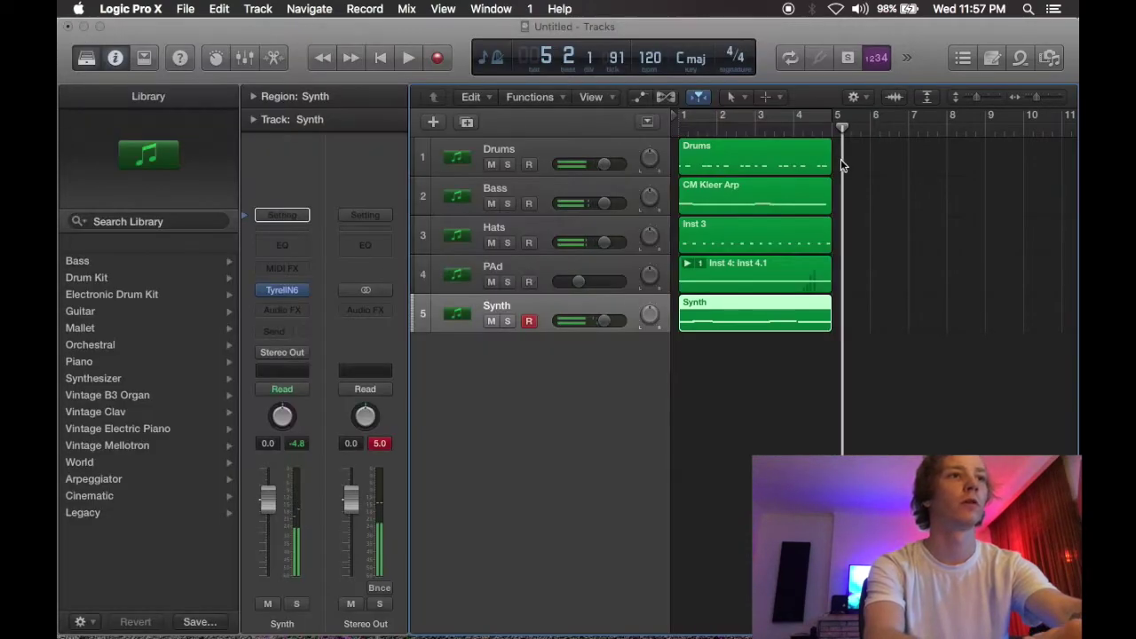
# Step: Re-enable cycling over bars 1–5 and insert a Dynamics Compressor on Stereo Out
pyautogui.click(783, 120)
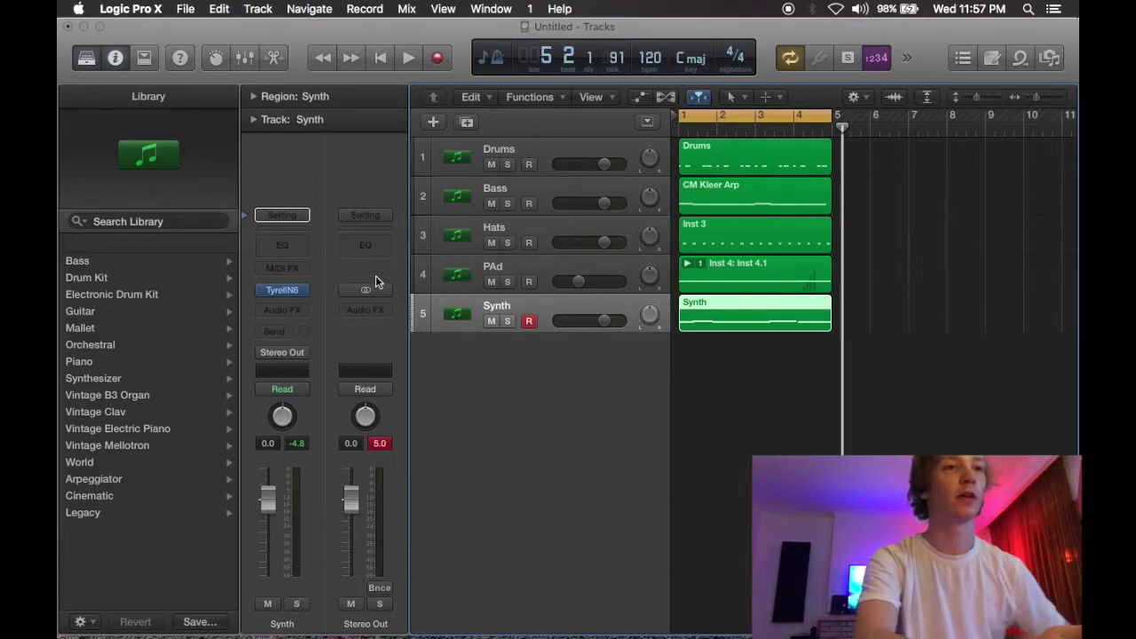
pyautogui.click(375, 308)
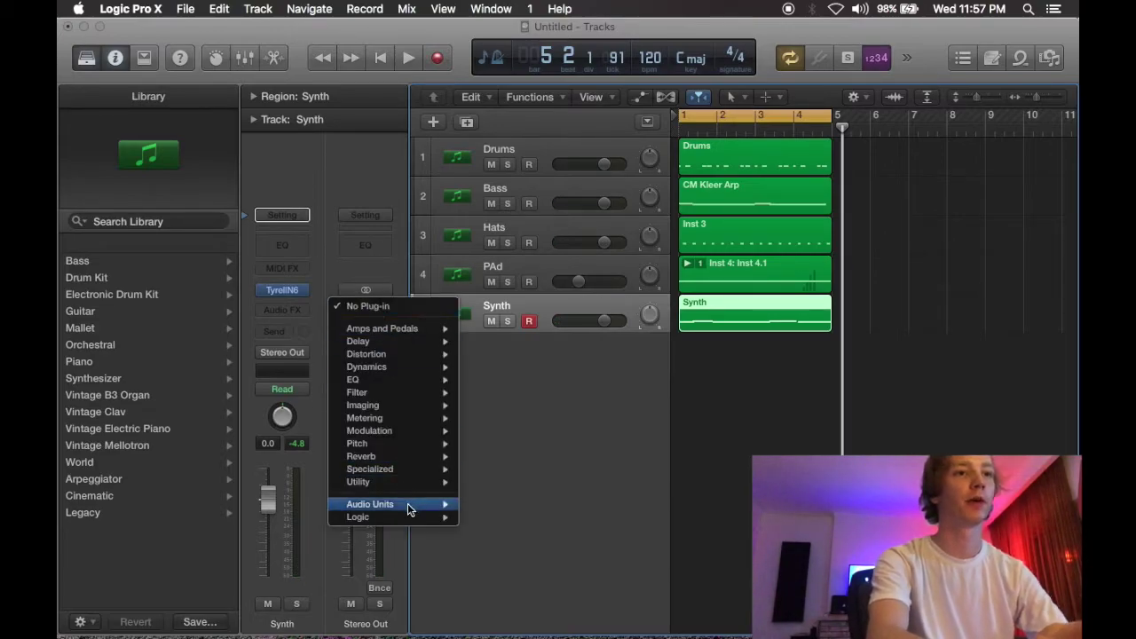
pyautogui.moveTo(410, 510)
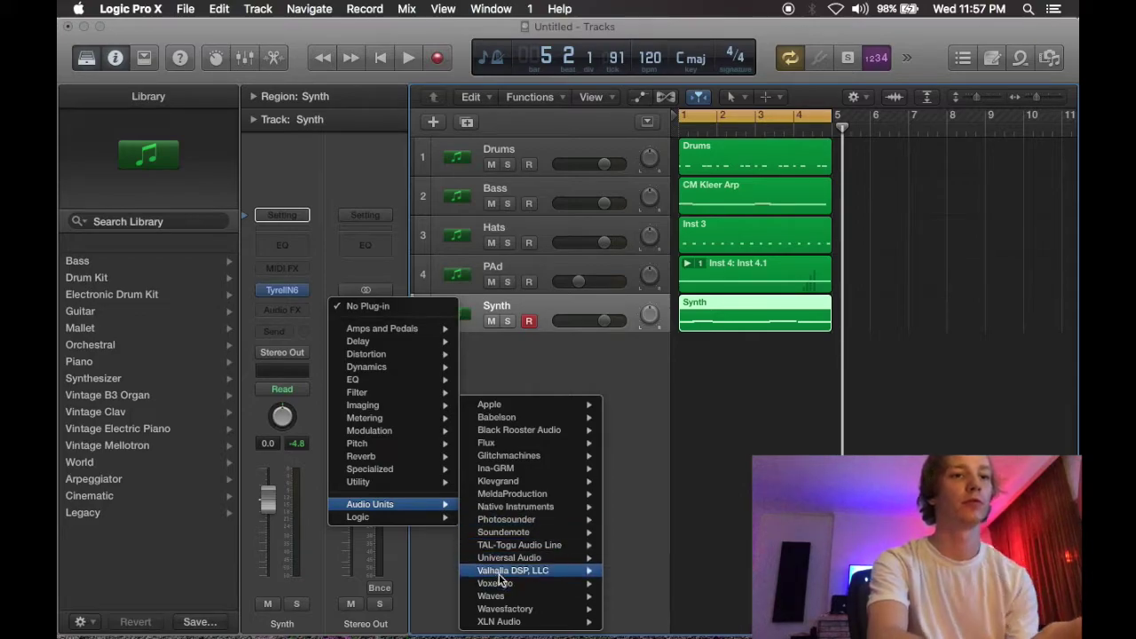
pyautogui.moveTo(493, 569)
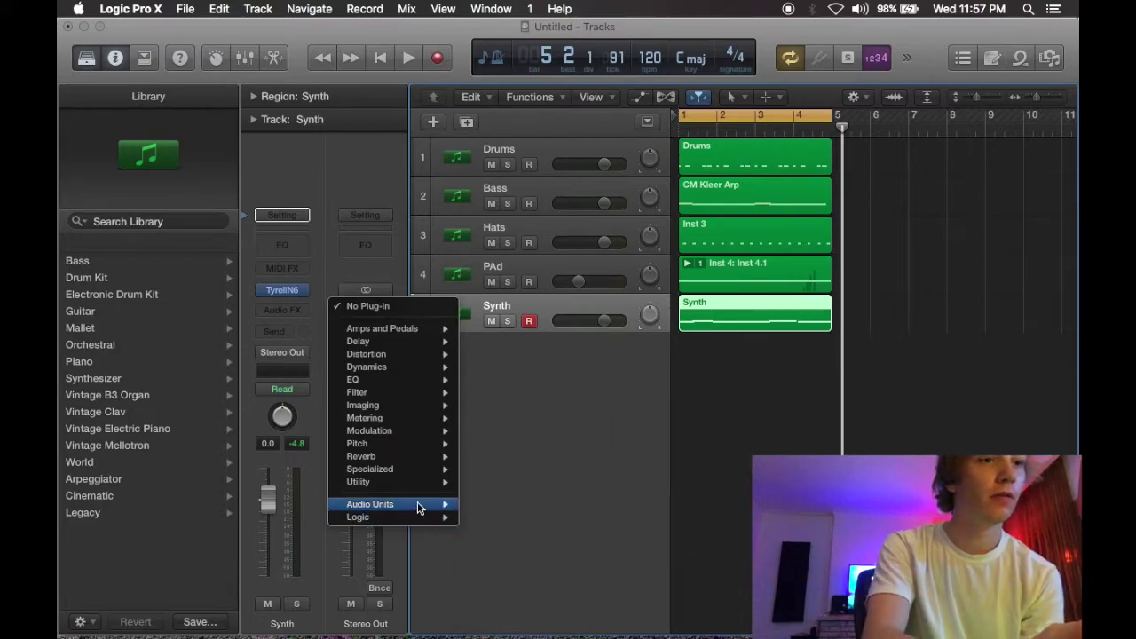
pyautogui.moveTo(503, 598)
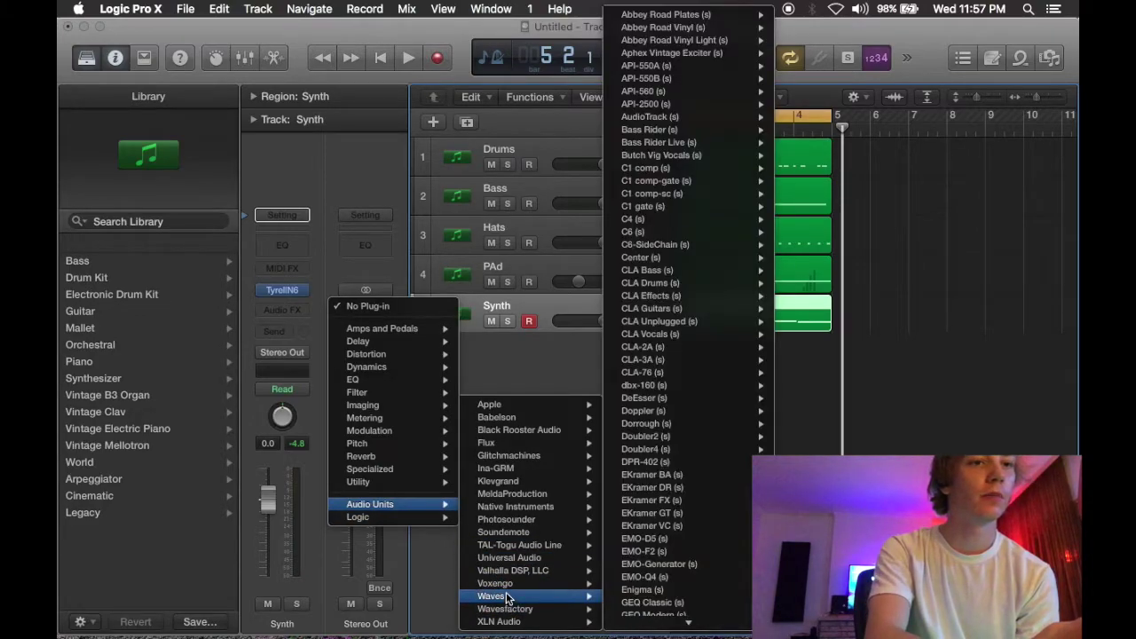
pyautogui.moveTo(378, 357)
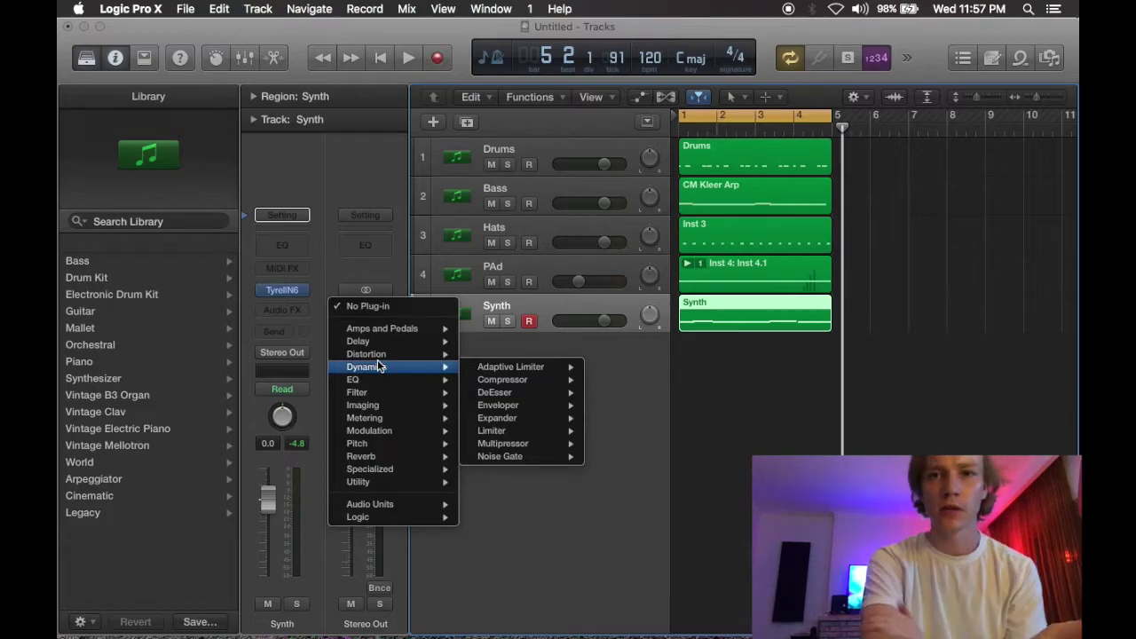
pyautogui.click(486, 382)
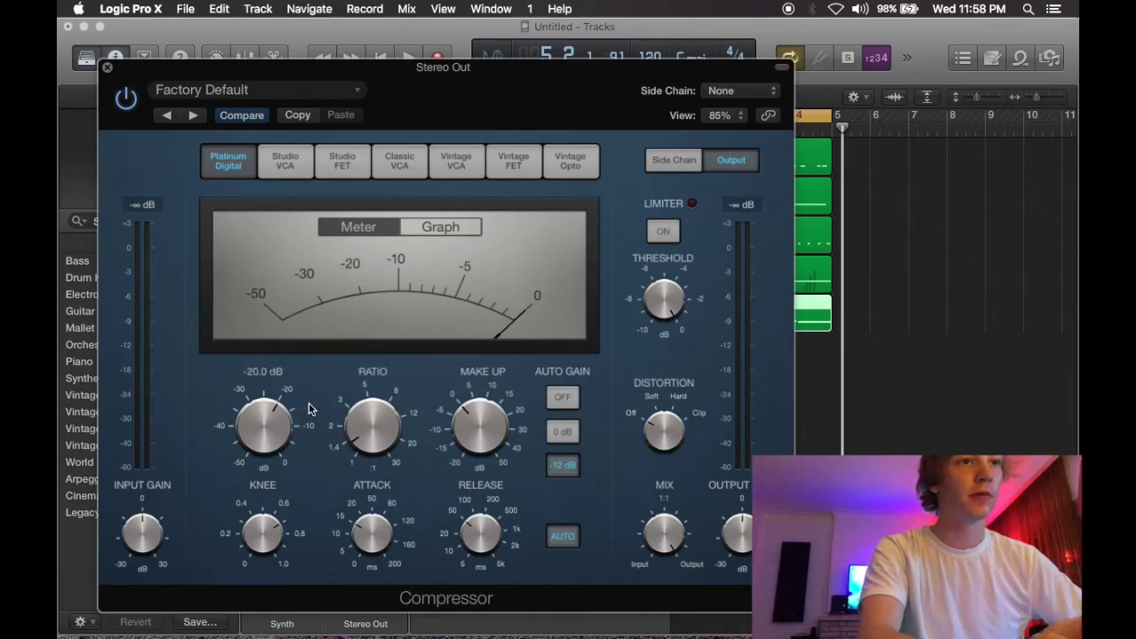
# Step: Play the beat, lower the Compressor threshold from -20 dB to about -3.5 dB, then close it
pyautogui.press('space')
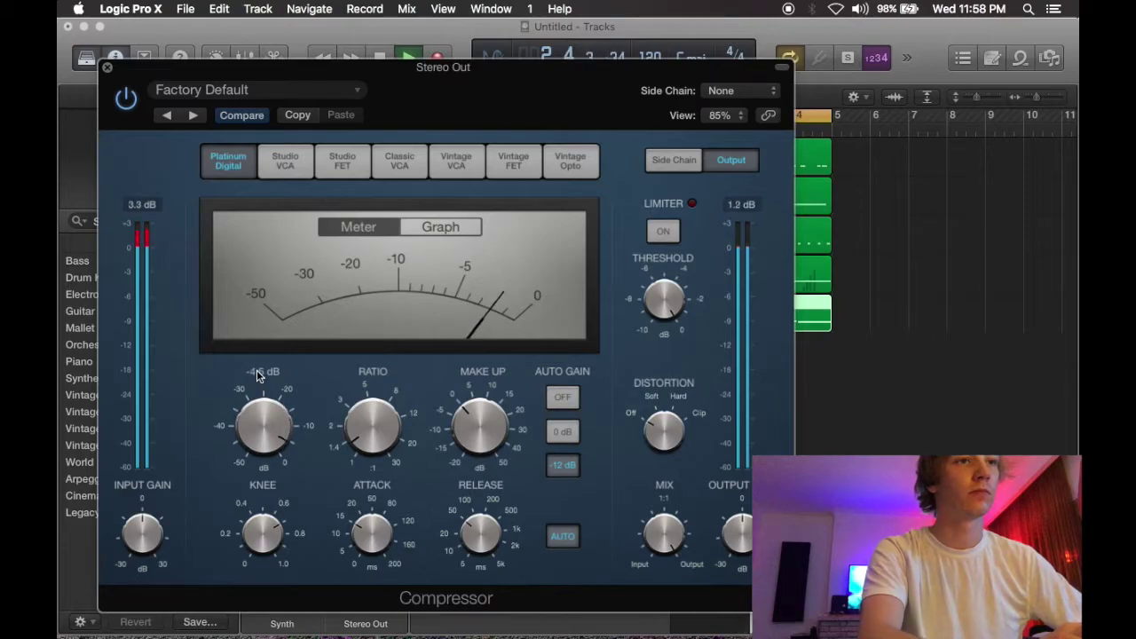
pyautogui.moveTo(258, 360); pyautogui.dragTo(258, 351)
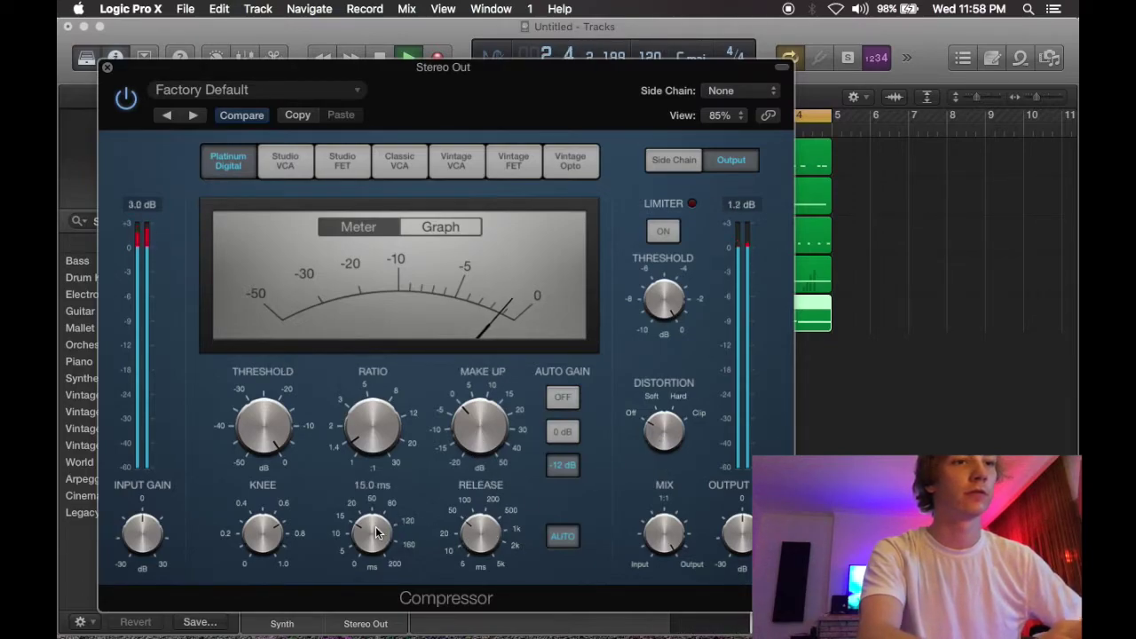
pyautogui.moveTo(464, 537)
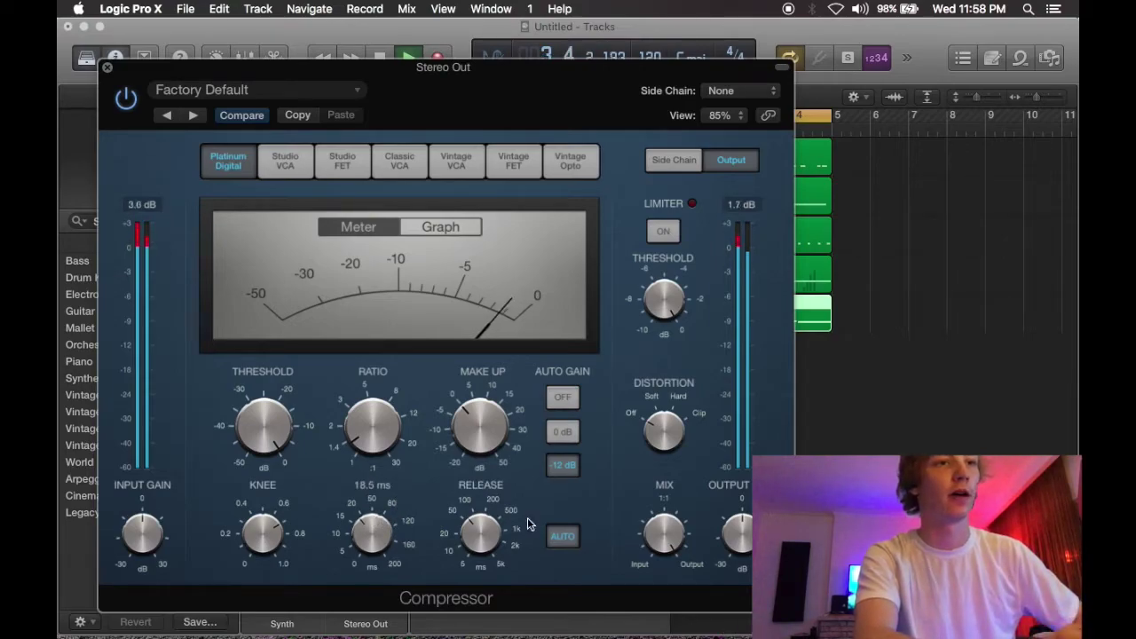
pyautogui.moveTo(341, 529)
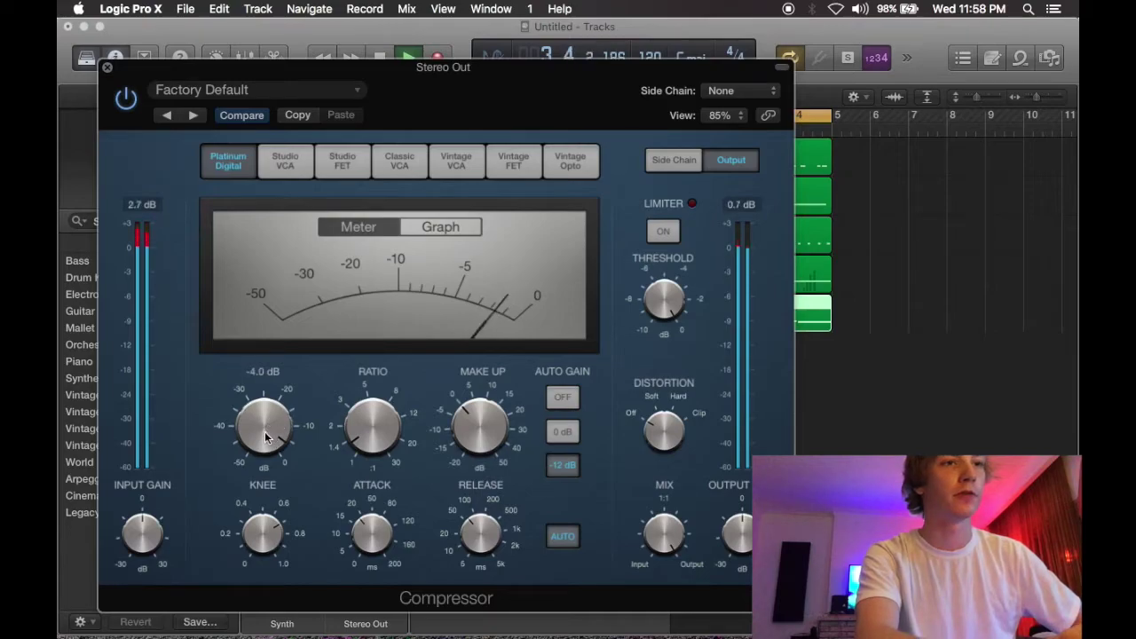
pyautogui.scroll(1, 264, 437)
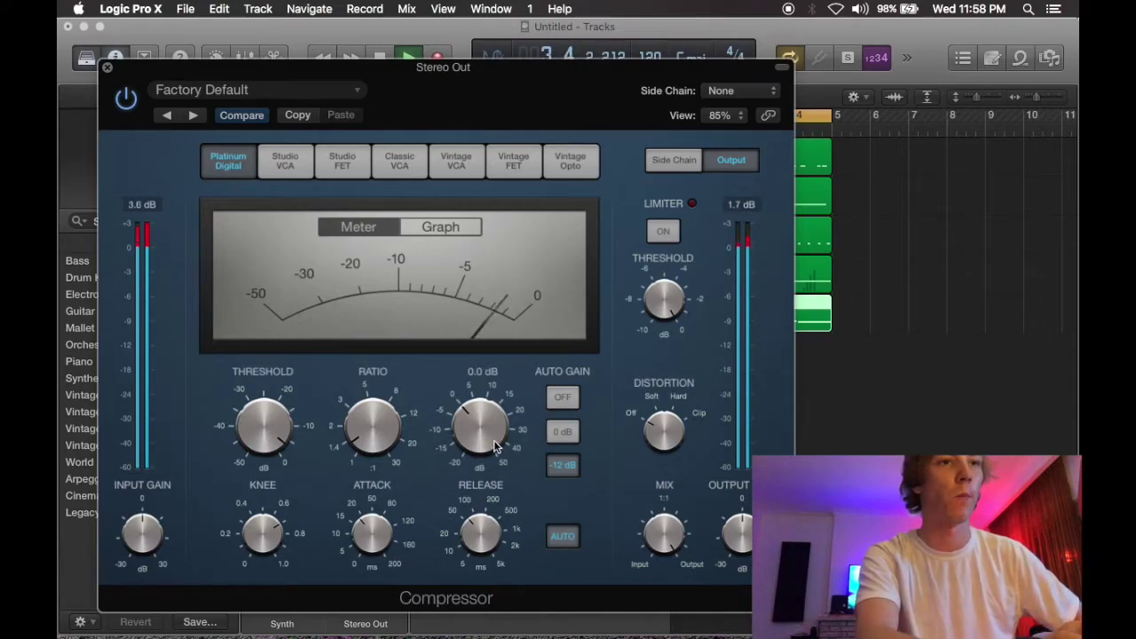
pyautogui.press('super+w')
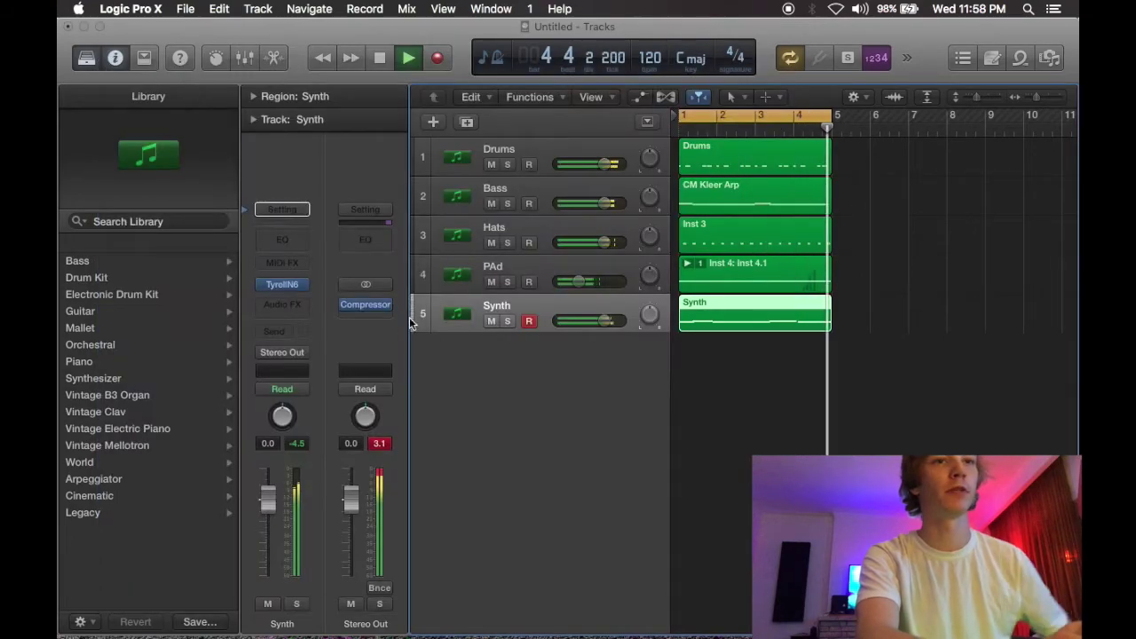
# Step: Open the Stereo Out Channel EQ and boost the high band +1 dB around 7800 Hz
pyautogui.click(370, 308)
pyautogui.click(369, 264)
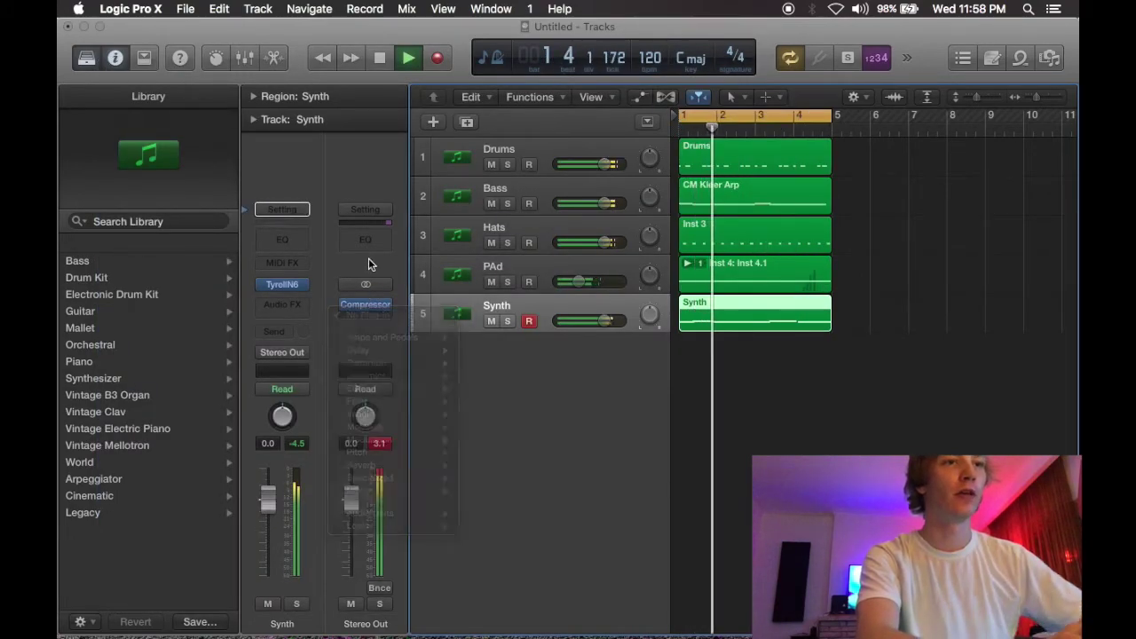
pyautogui.click(368, 243)
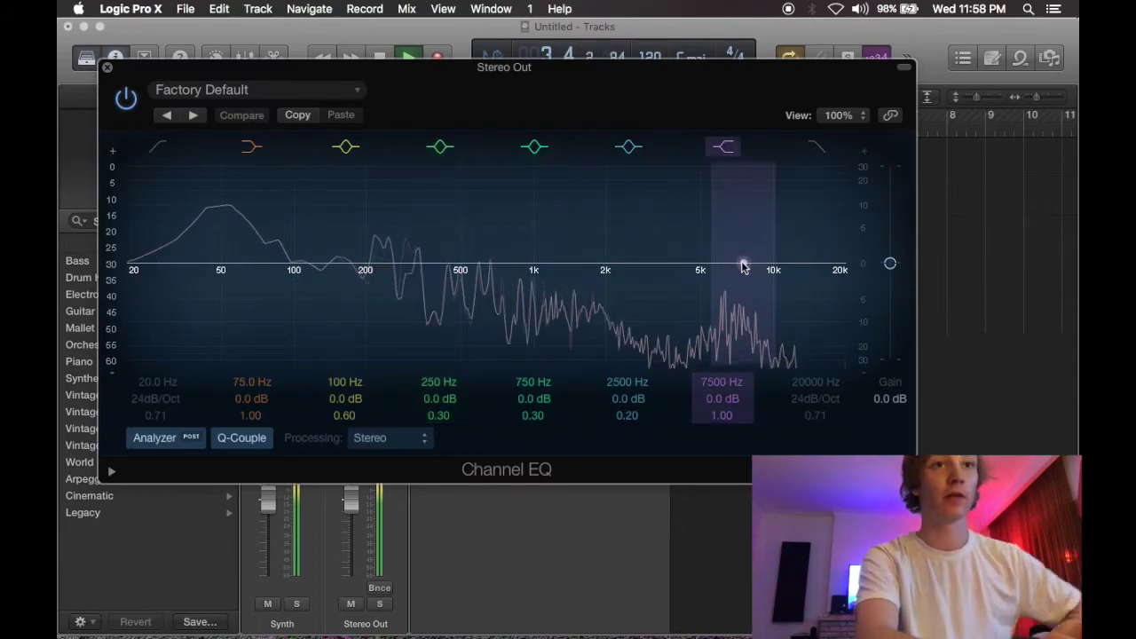
pyautogui.moveTo(743, 266)
pyautogui.mouseDown()
pyautogui.moveTo(748, 217)
pyautogui.moveTo(747, 260)
pyautogui.mouseUp()
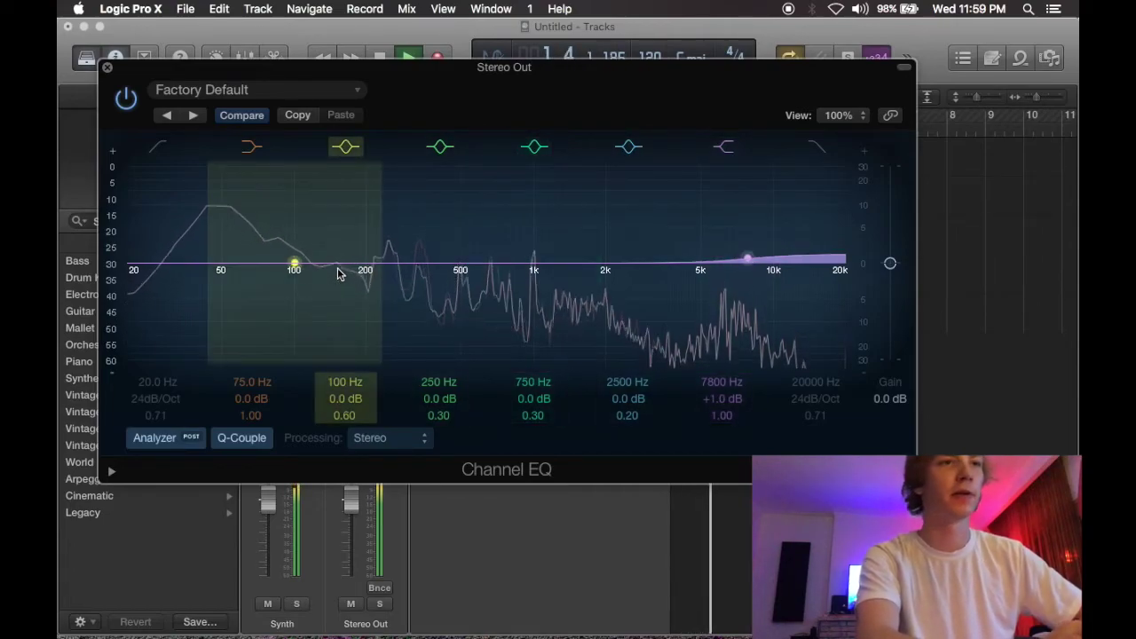
# Step: Move the 100 Hz band to 235 Hz at -1 dB and add a 27 Hz low cut
pyautogui.moveTo(293, 264); pyautogui.dragTo(383, 271)
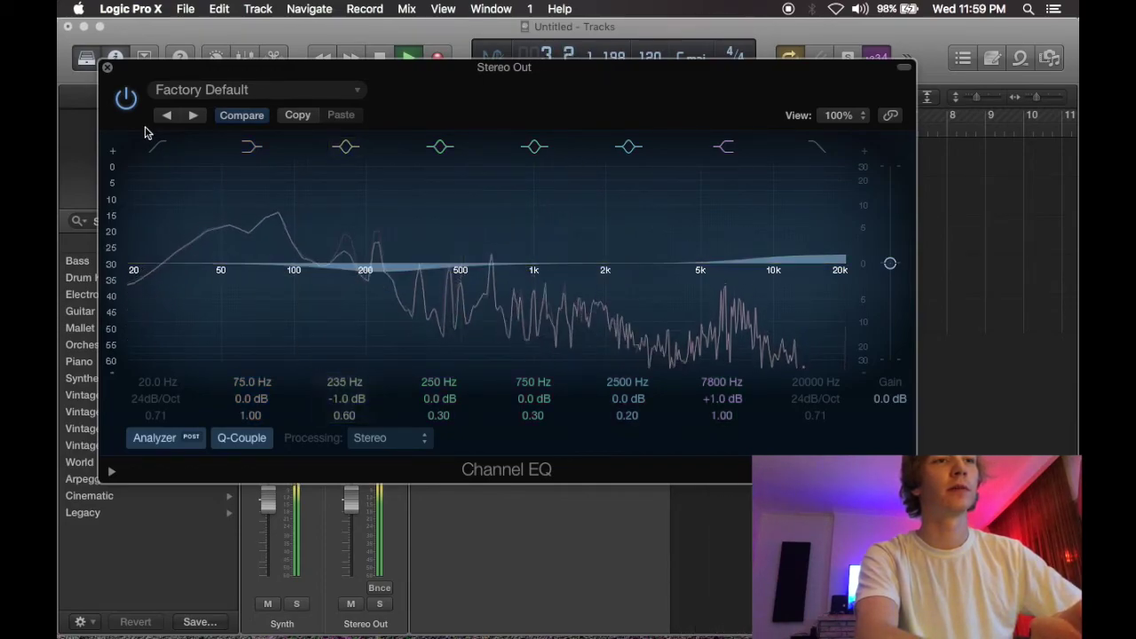
pyautogui.click(132, 294)
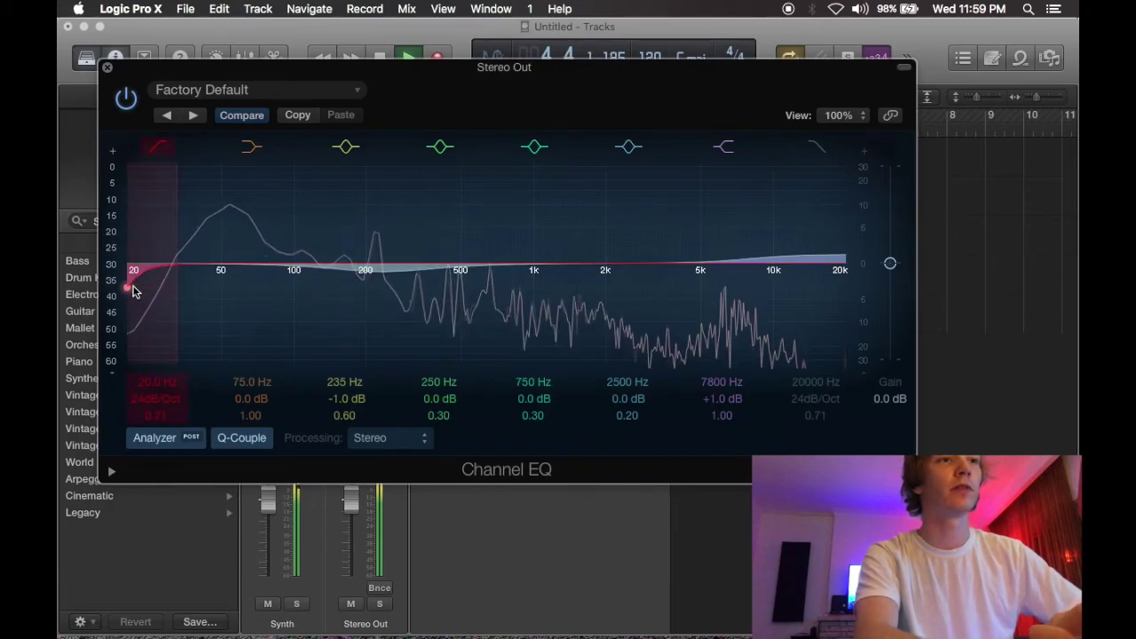
pyautogui.moveTo(132, 294); pyautogui.dragTo(162, 293)
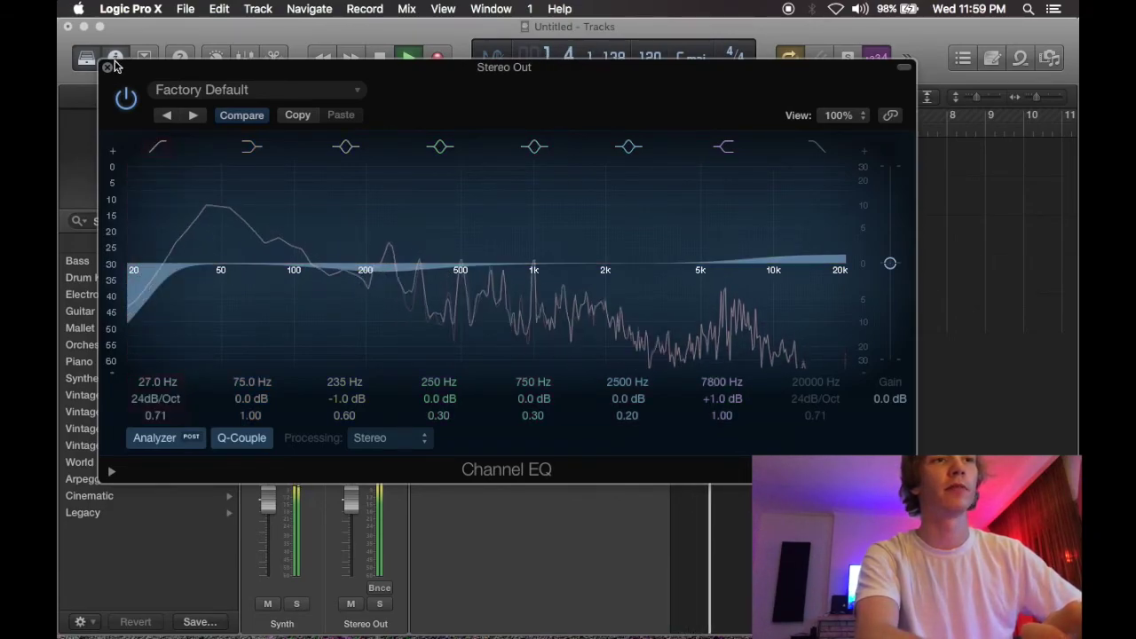
pyautogui.click(108, 67)
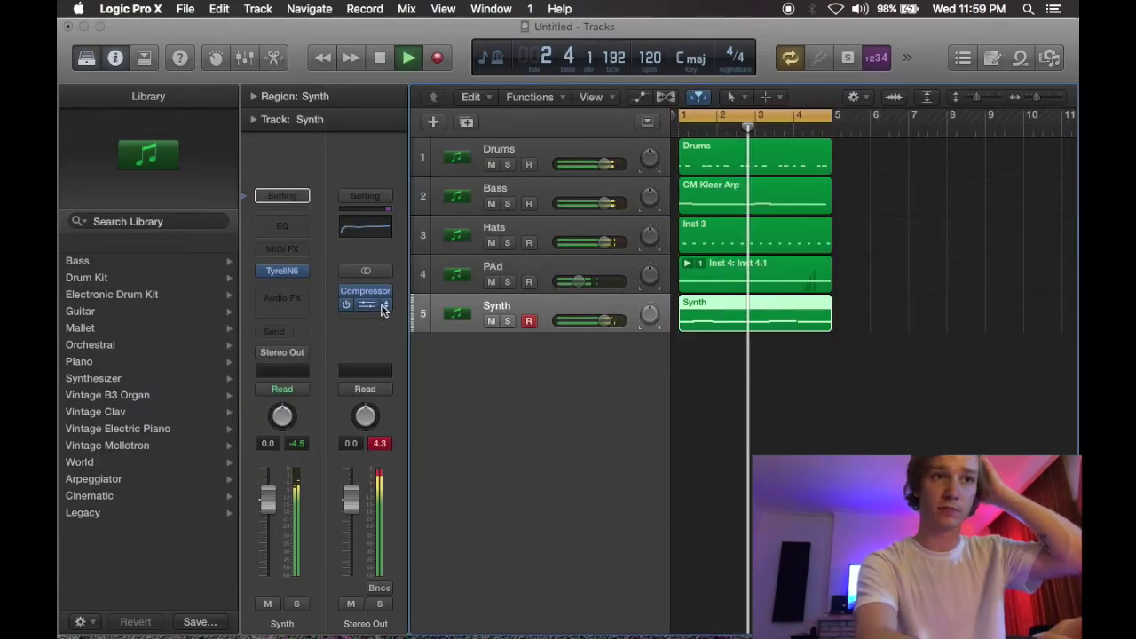